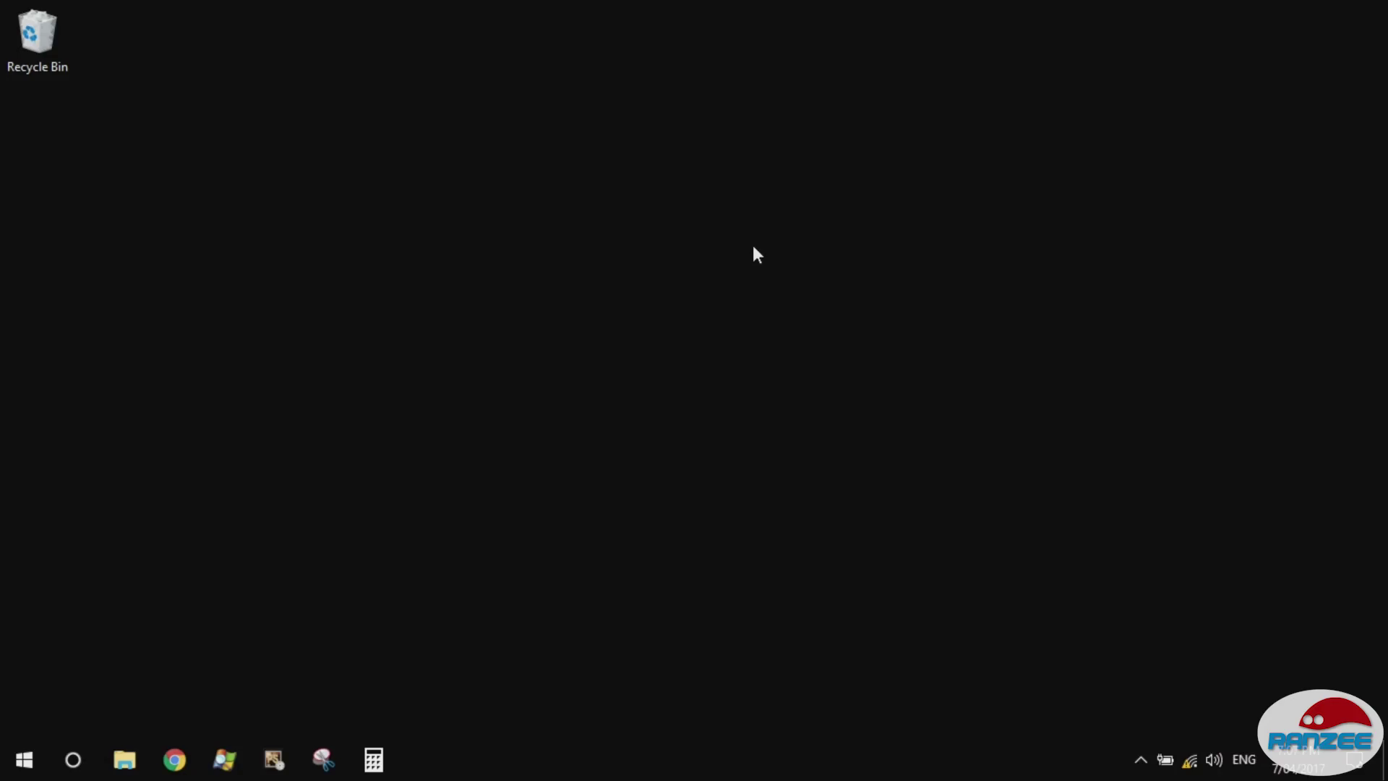
After glancing at the Wi-Fi network list, open File Explorer at \\192.168.168.1
left_click(1189, 761)
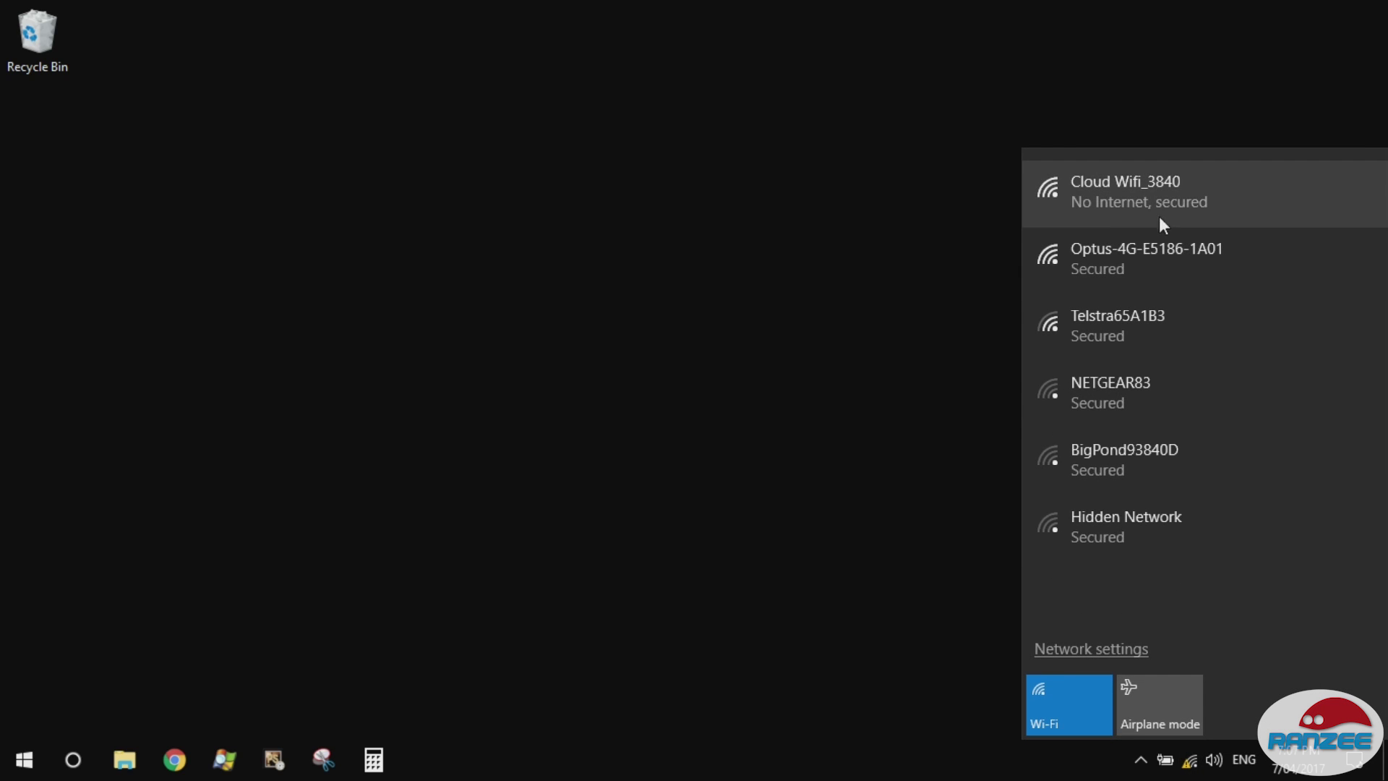
left_click(945, 249)
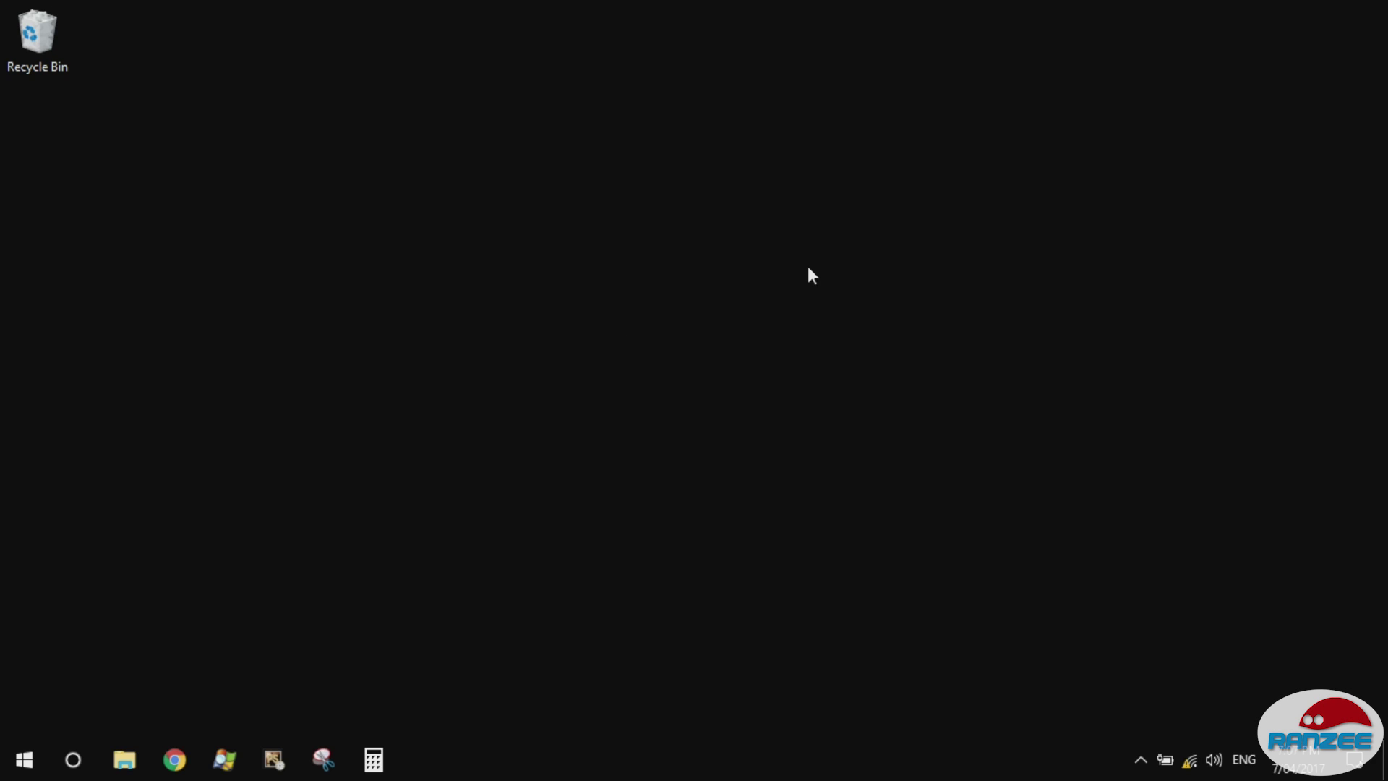
left_click(124, 759)
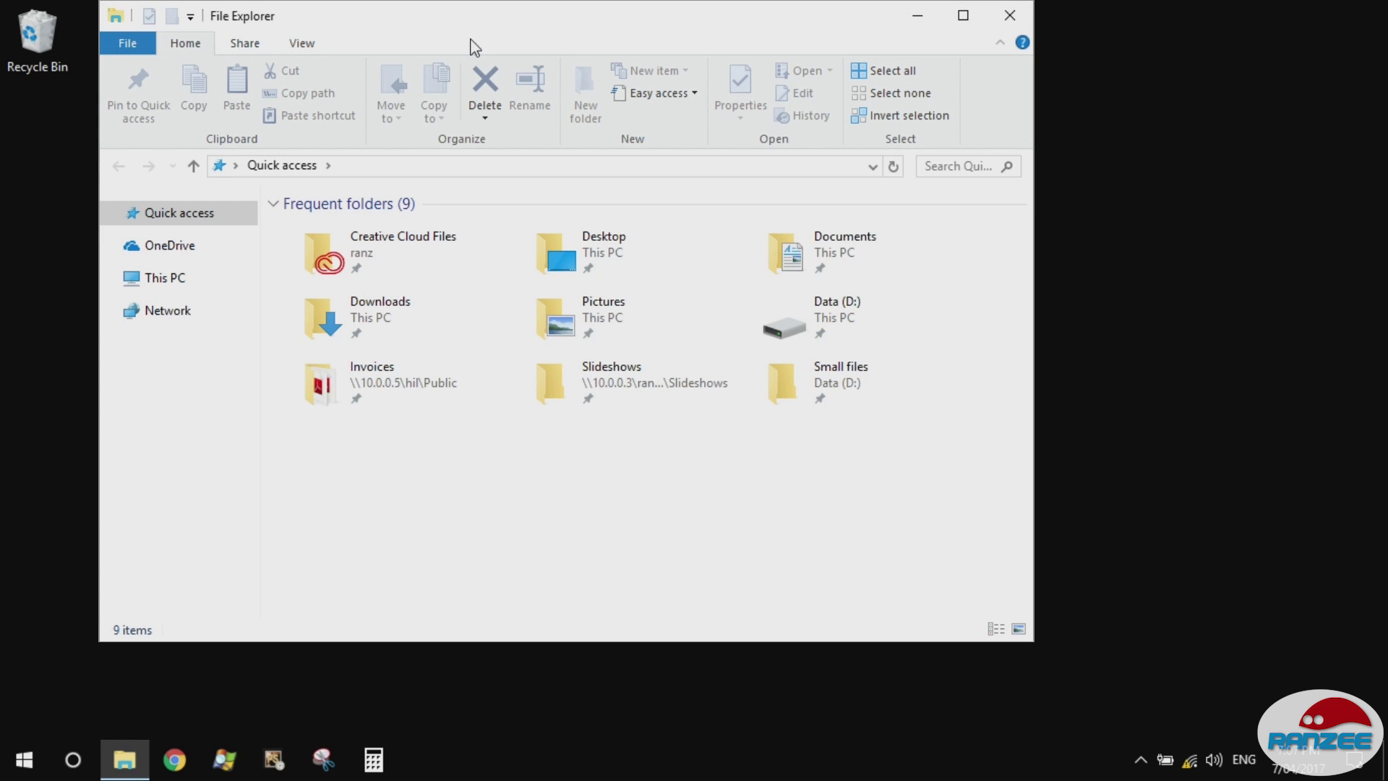
left_click(462, 165)
type("\\\\")
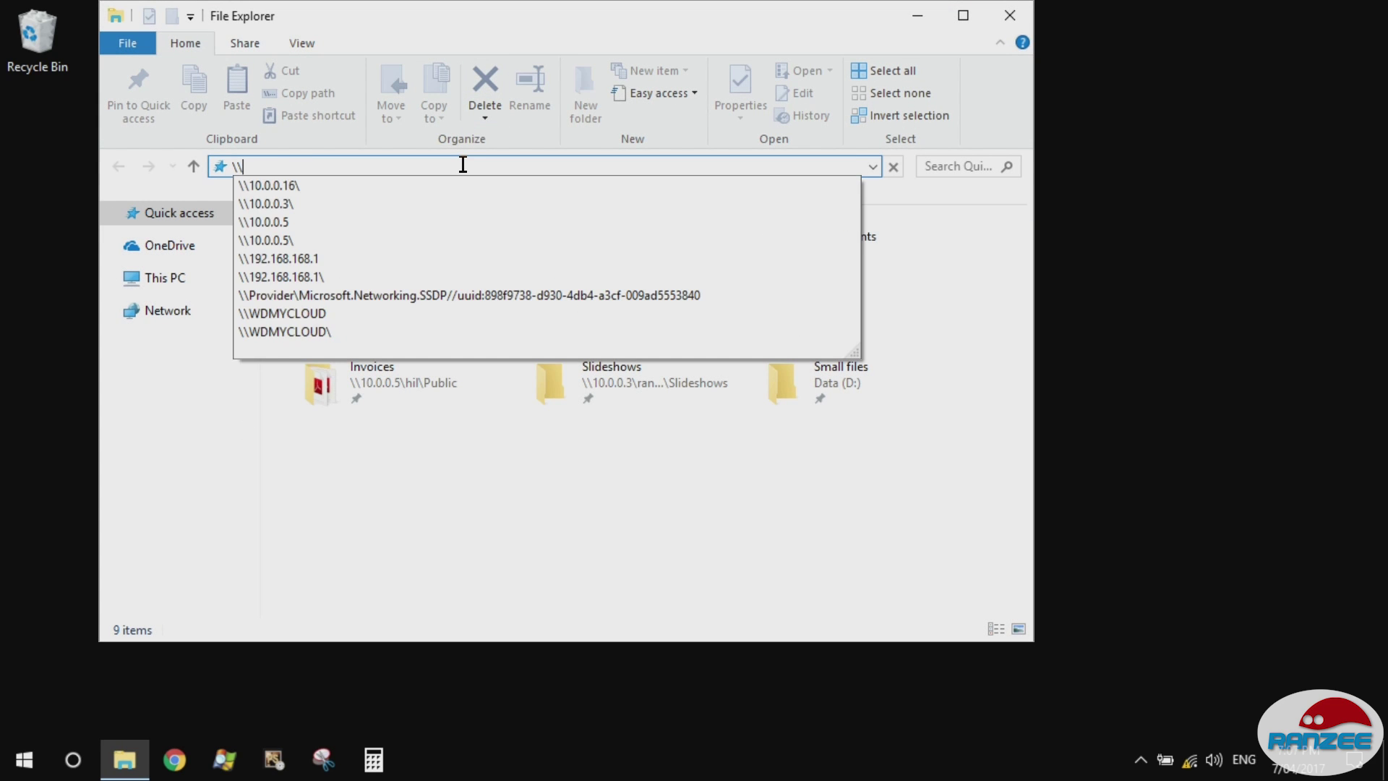
type("192")
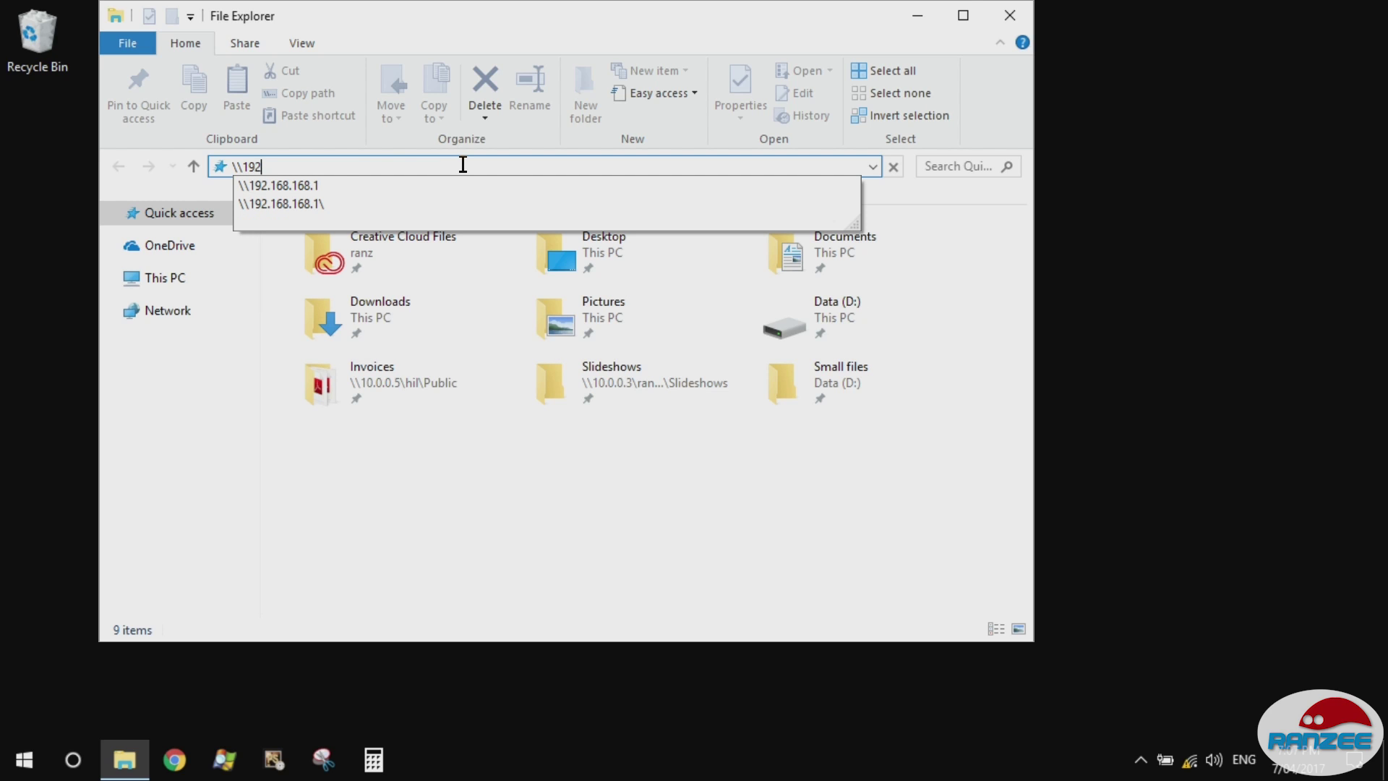
type(".168.168.1")
key("Return")
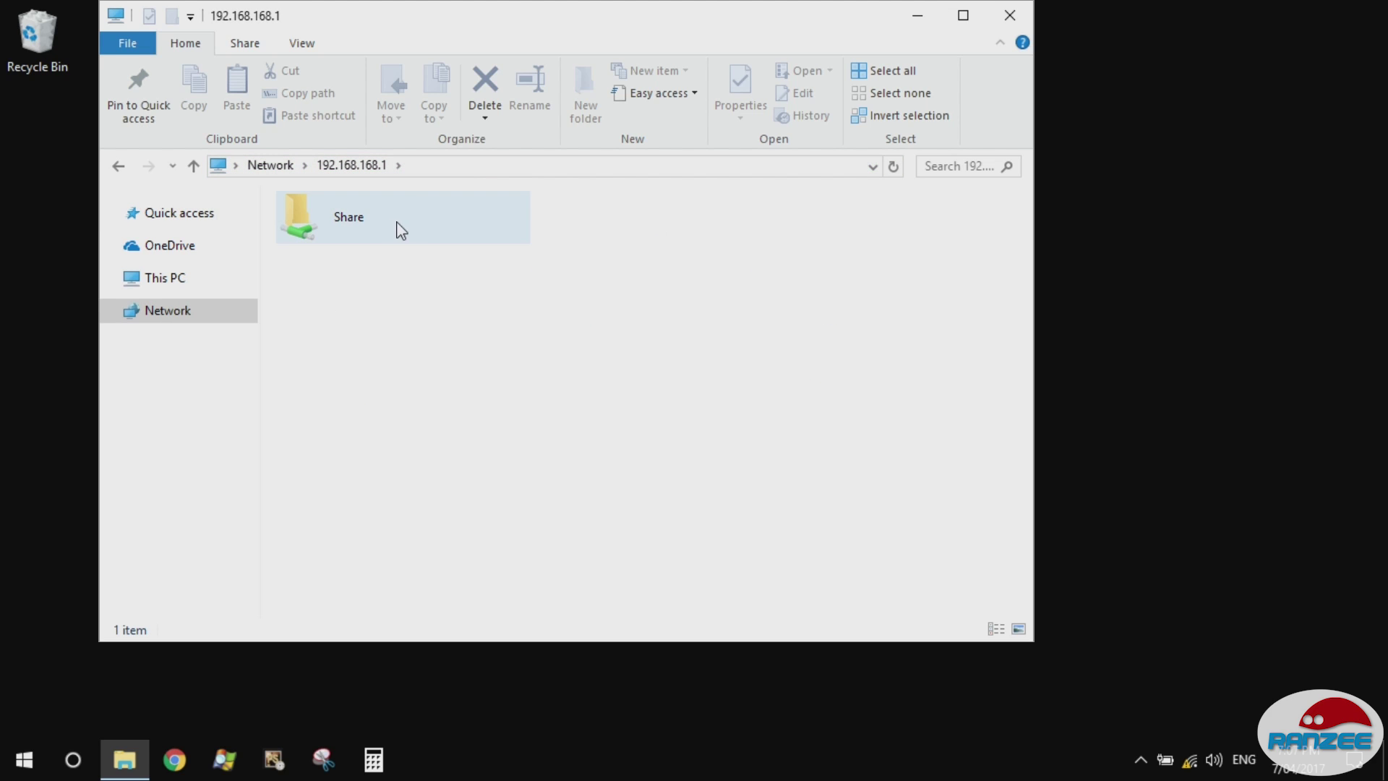
Browse Share > Storage, look through tape, then reopen album and drag side_a.aif onto the desktop
double_click(364, 219)
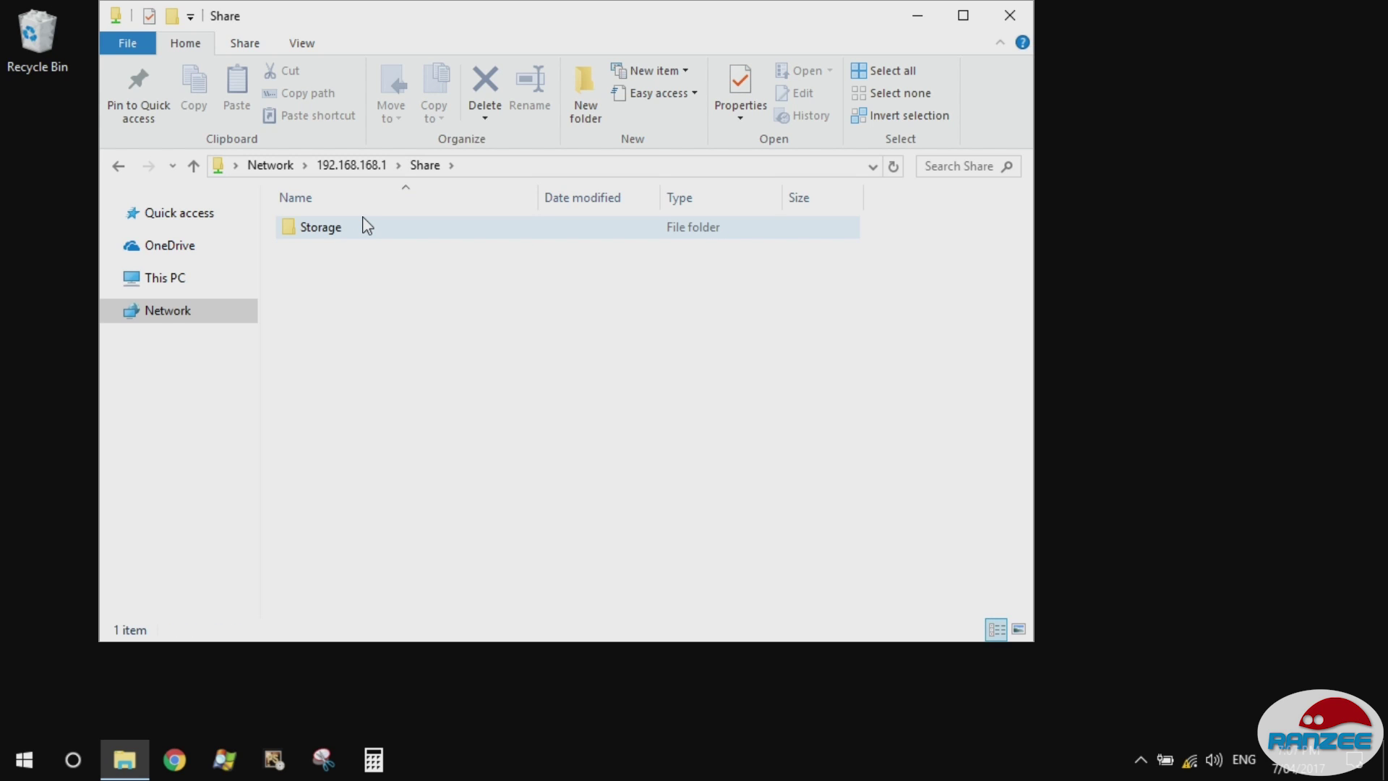
double_click(334, 232)
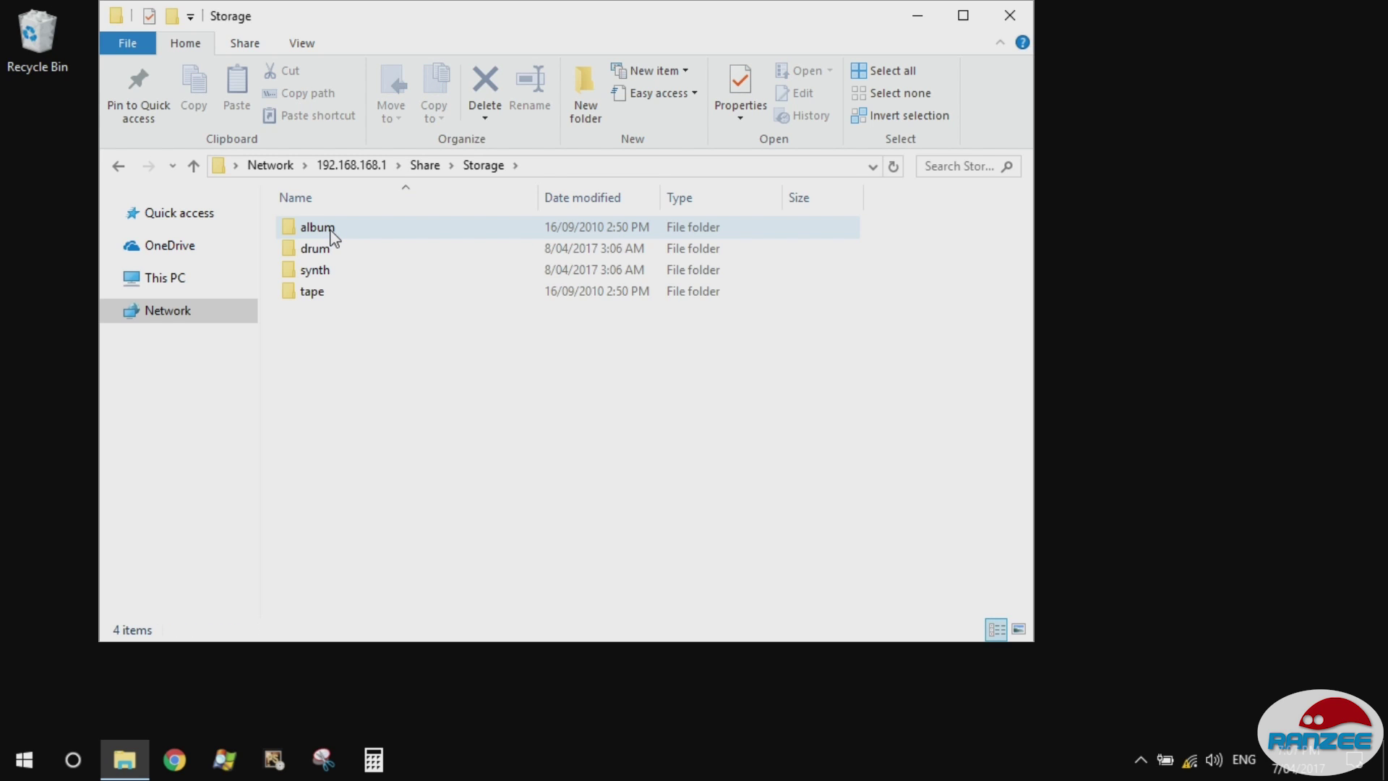
double_click(331, 231)
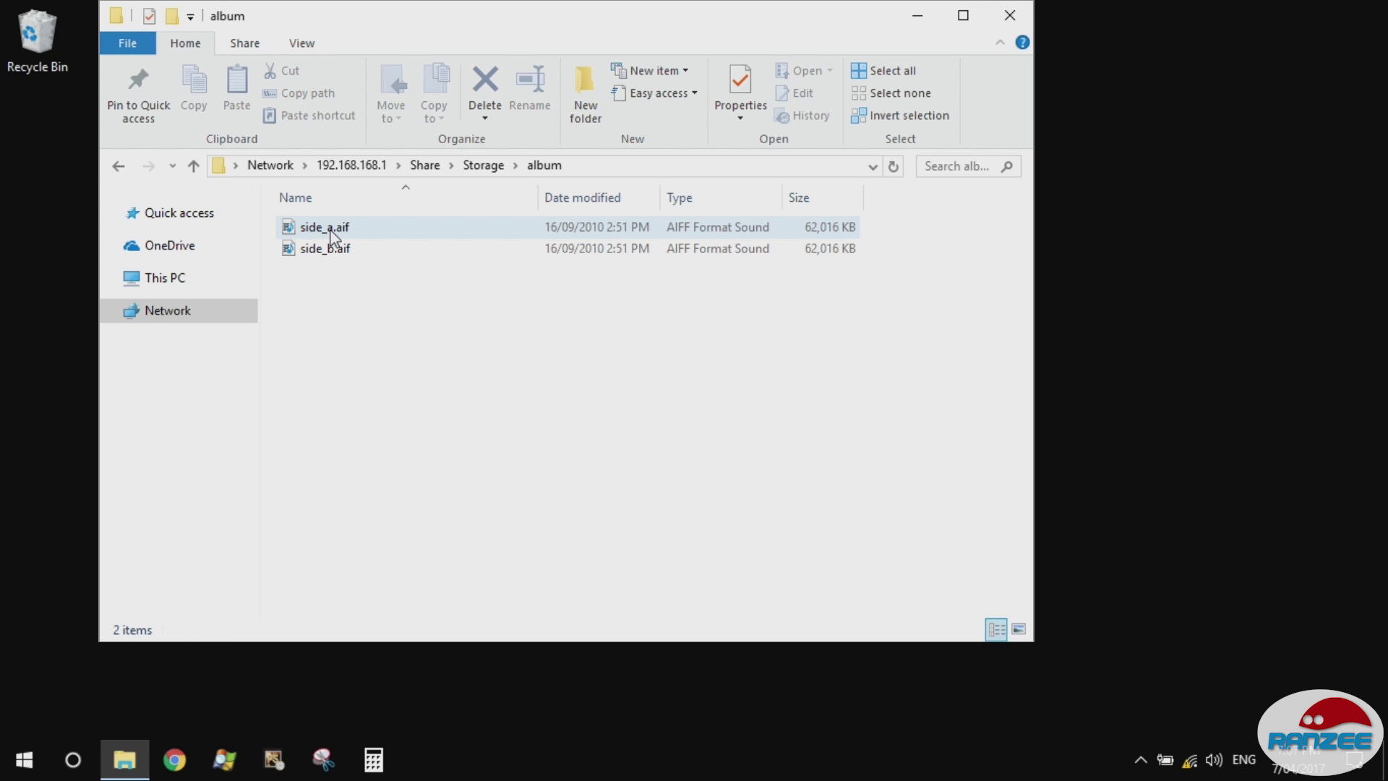
left_click(497, 172)
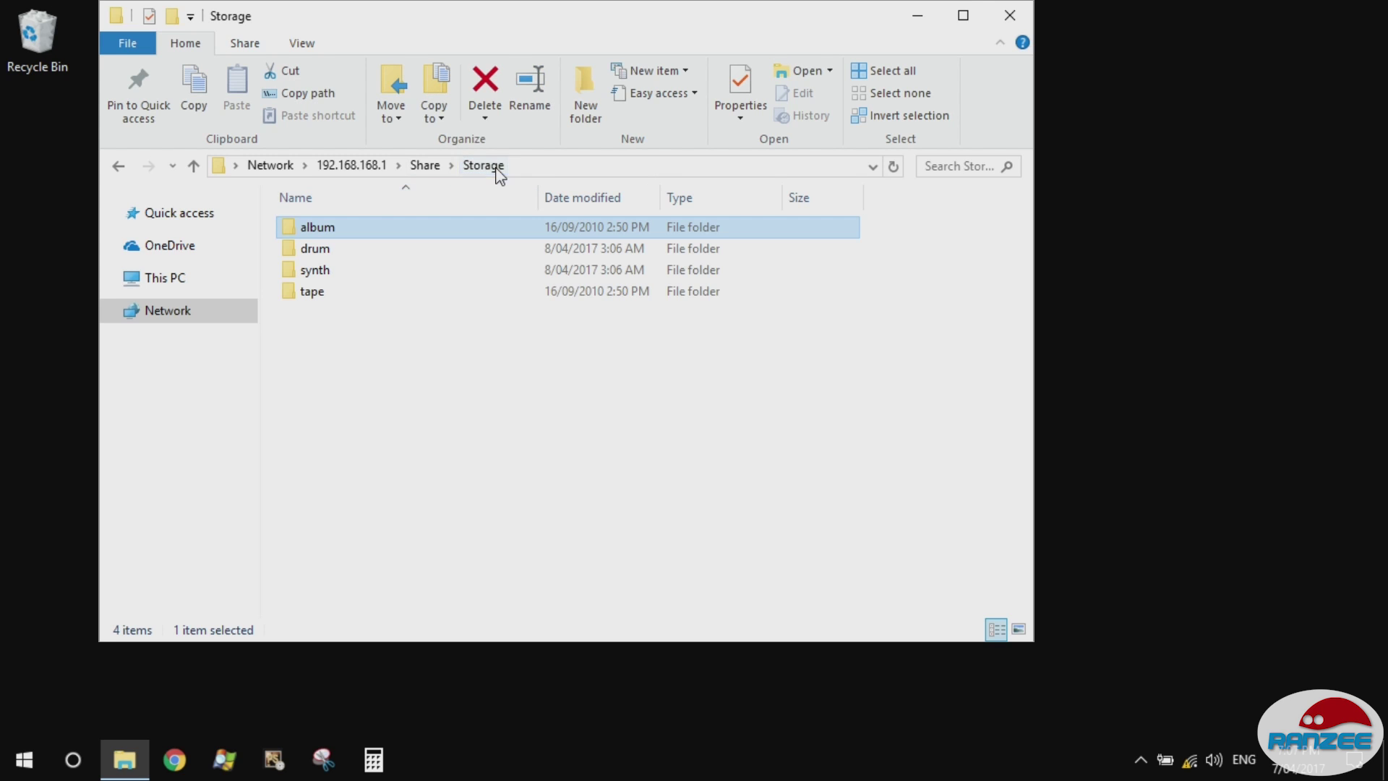
double_click(336, 291)
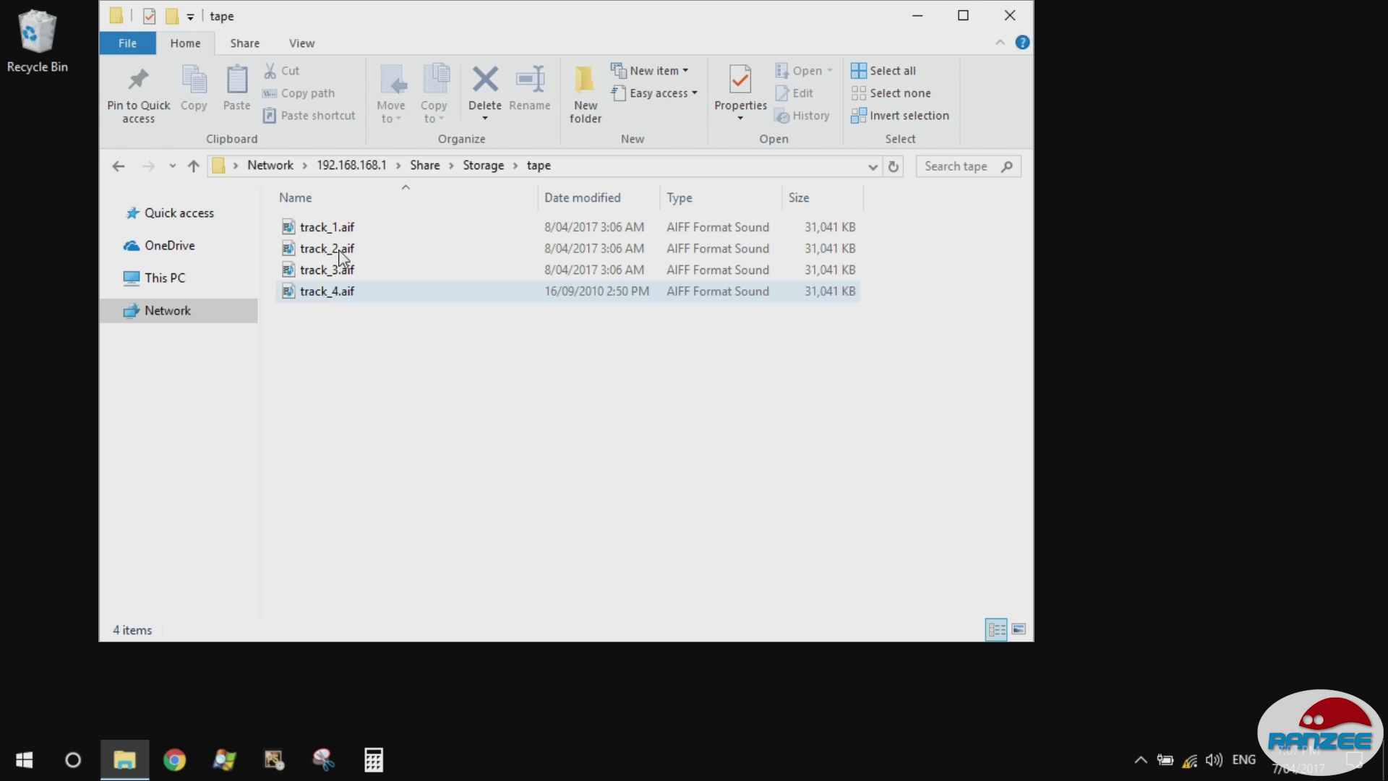
left_click(492, 172)
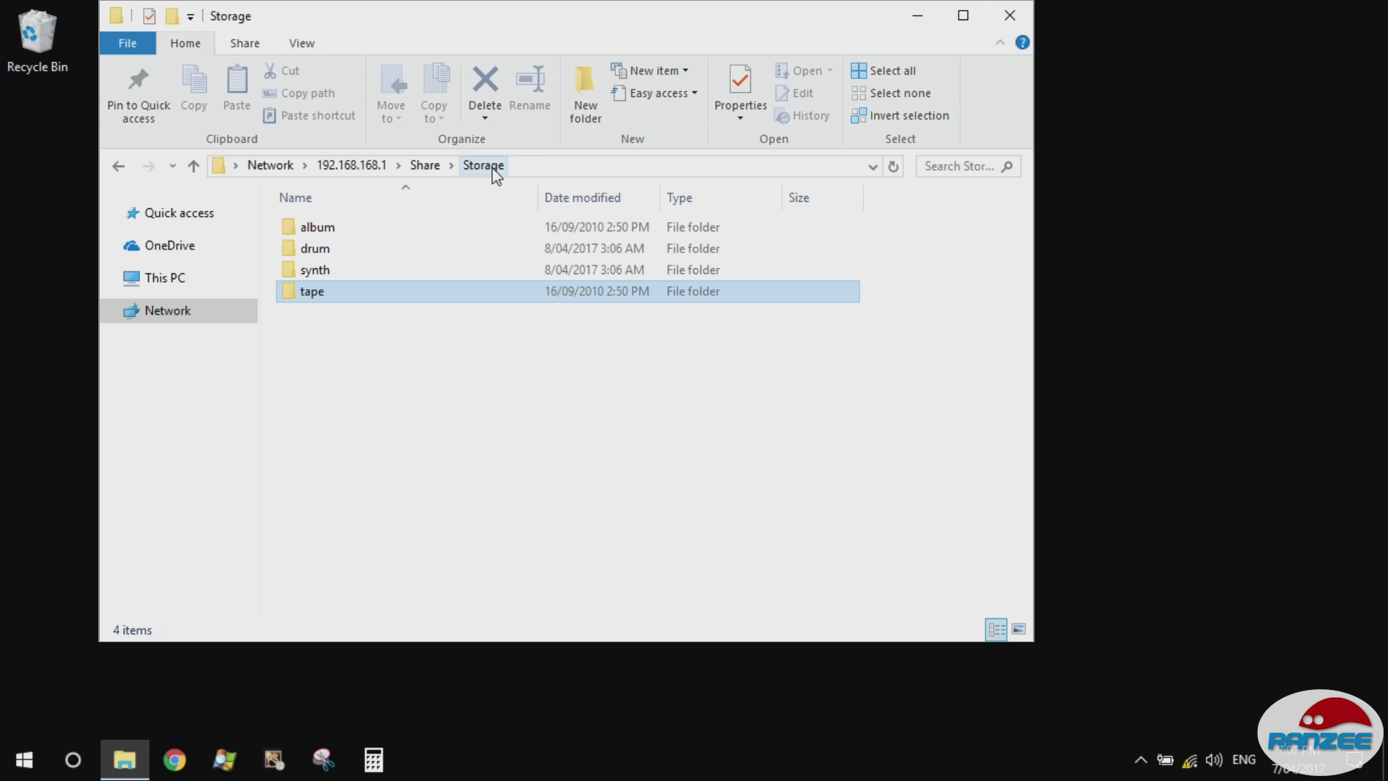
double_click(318, 229)
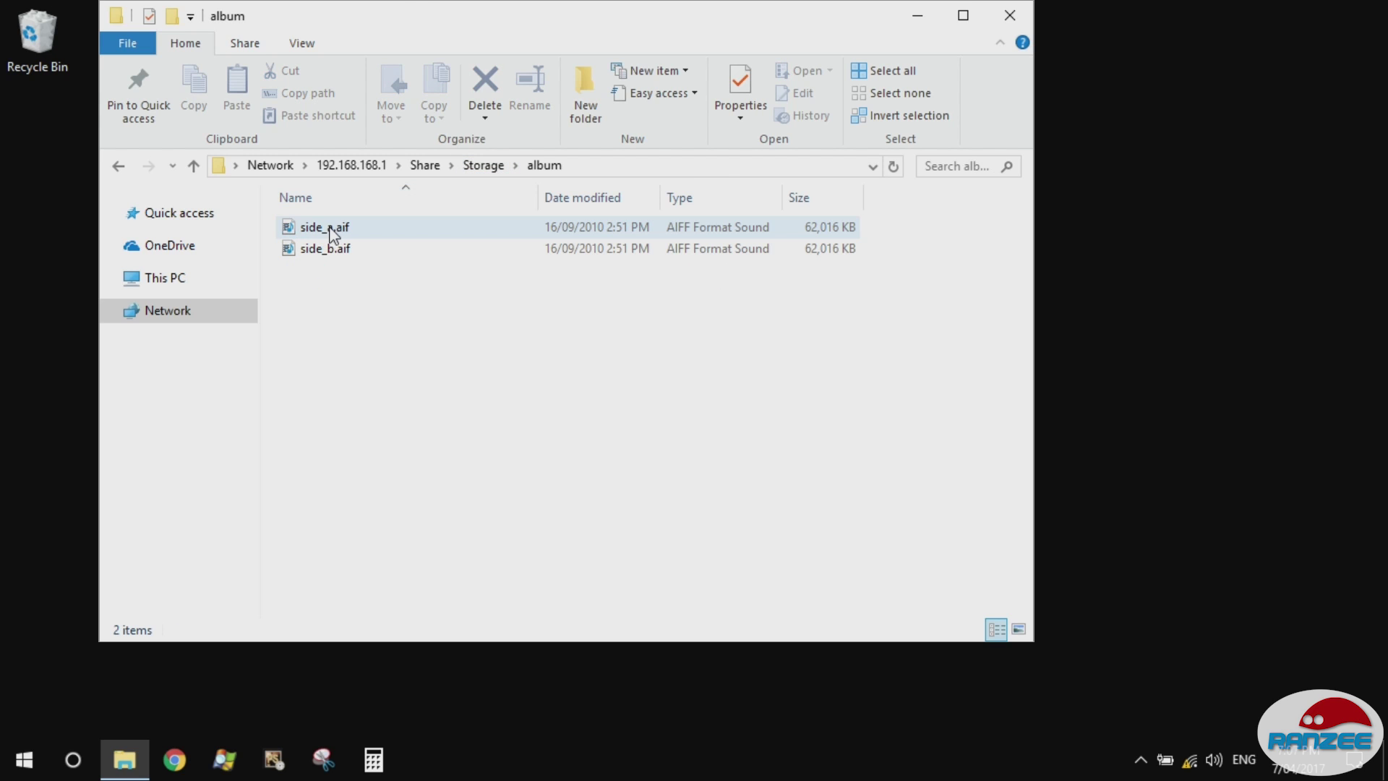
left_click_drag(332, 232, 1130, 334)
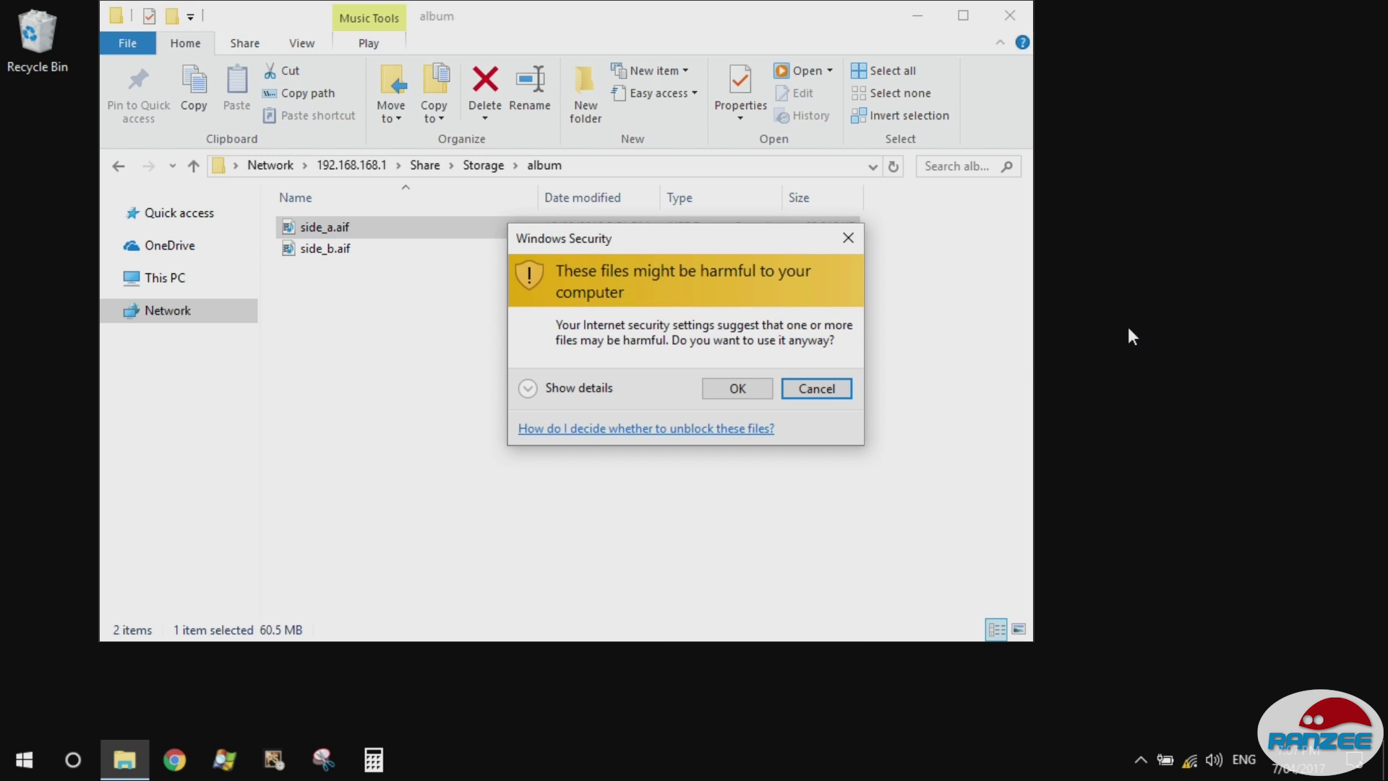
Allow the security warning and play the desktop copy of side_a.aif in Windows Media Player
left_click(752, 395)
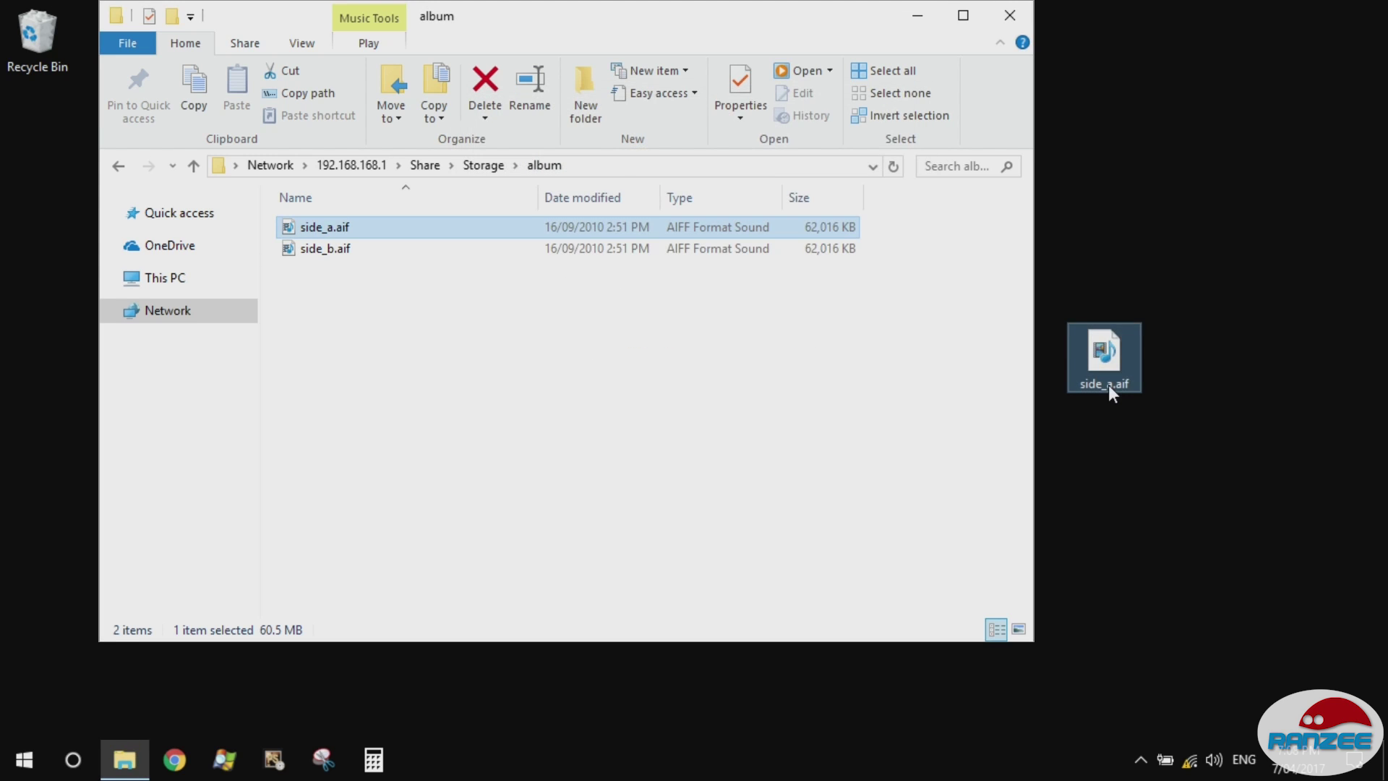
right_click(1108, 384)
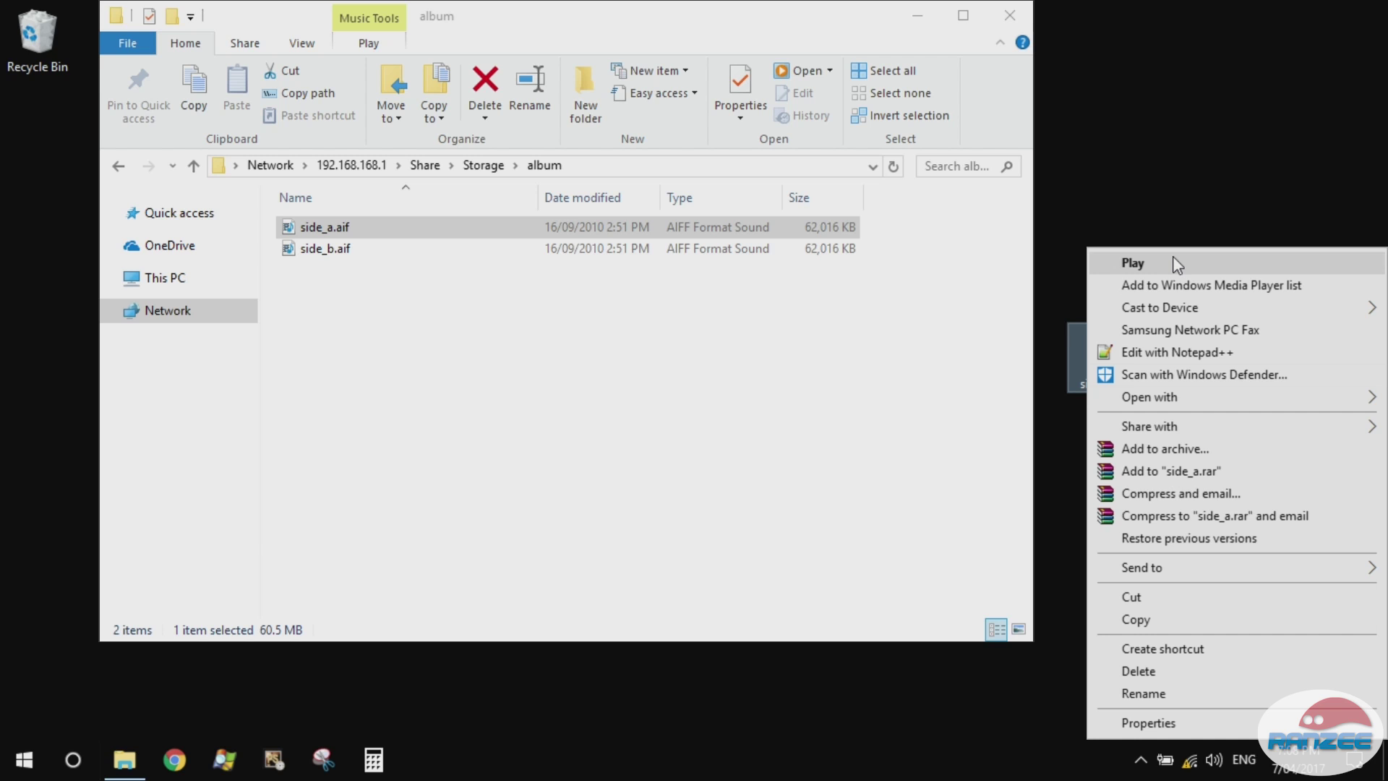
mouse_move(1165, 394)
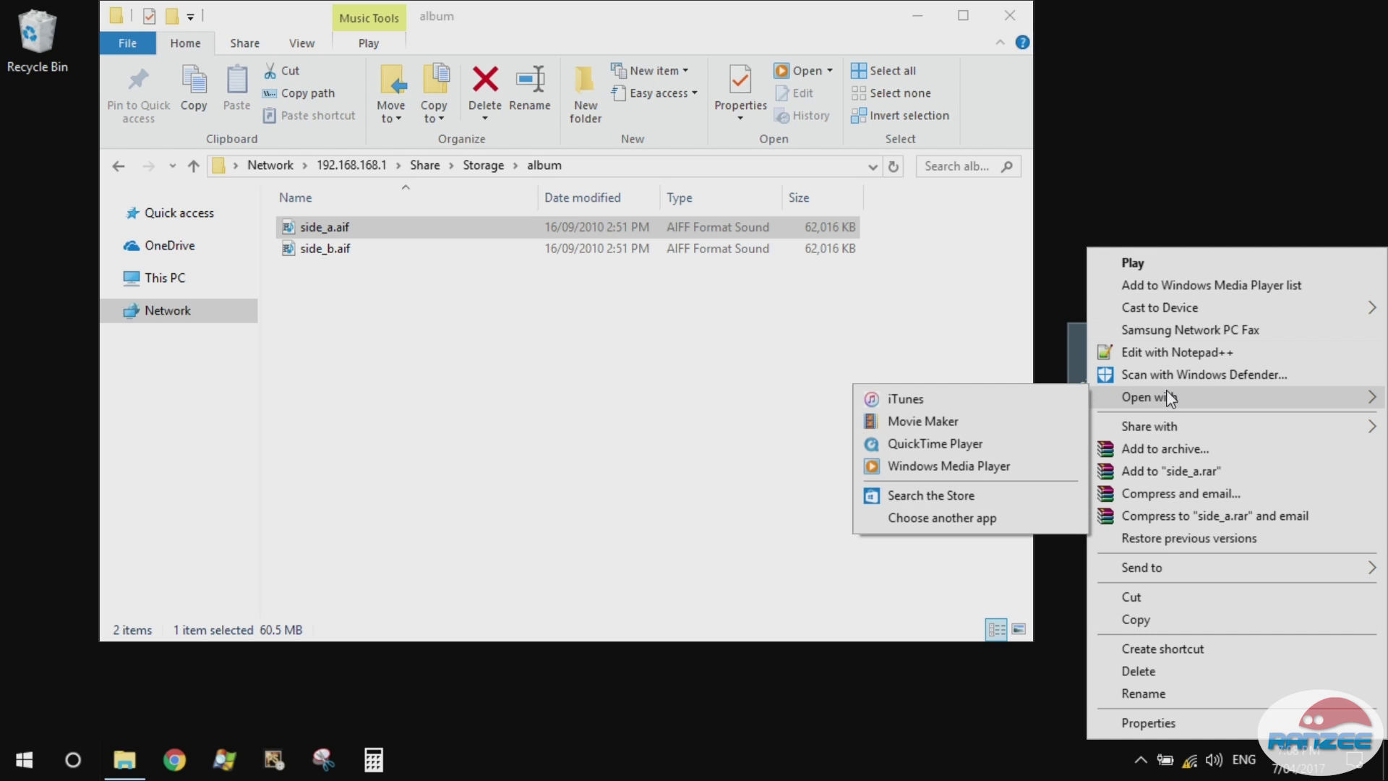
left_click(1007, 467)
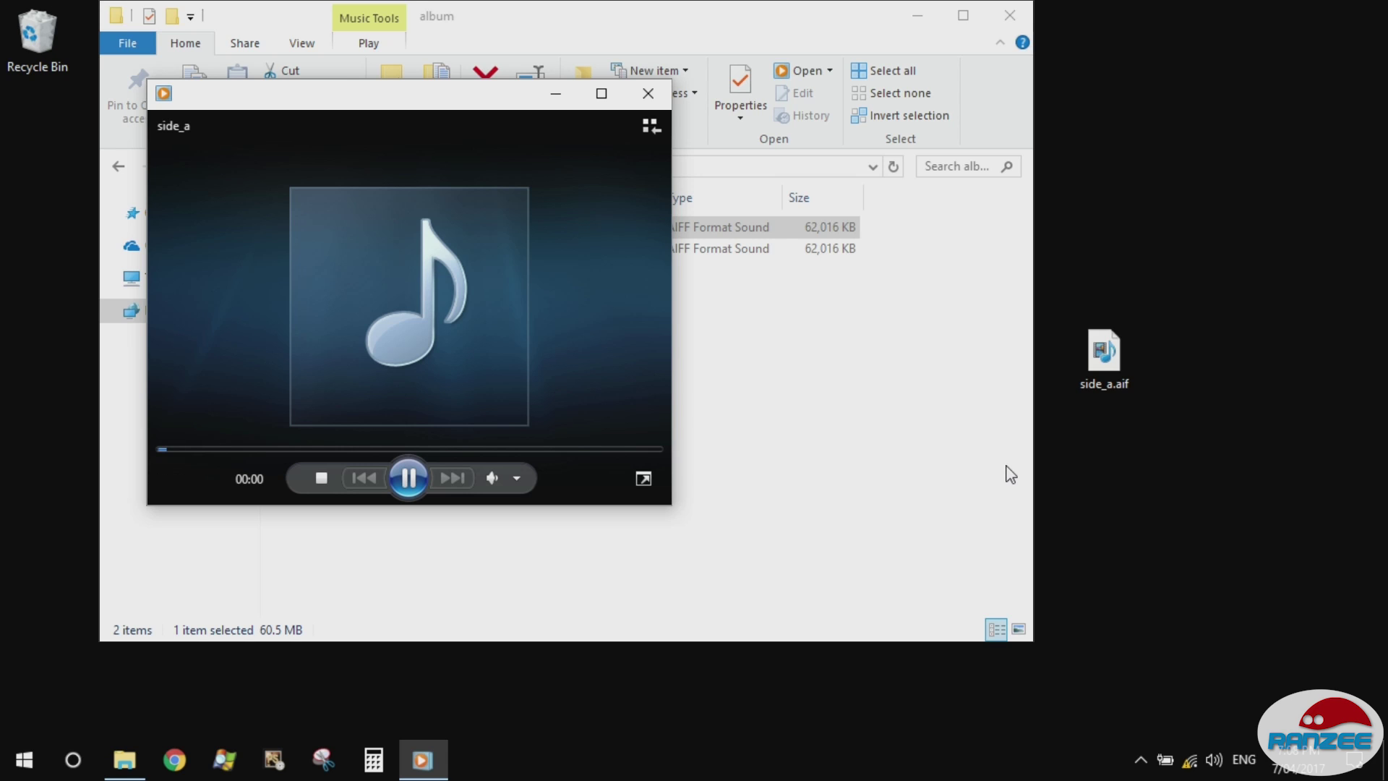
Skip twice ahead through side_a, pause it, and move the desktop side_a.aif icon higher
left_click(186, 449)
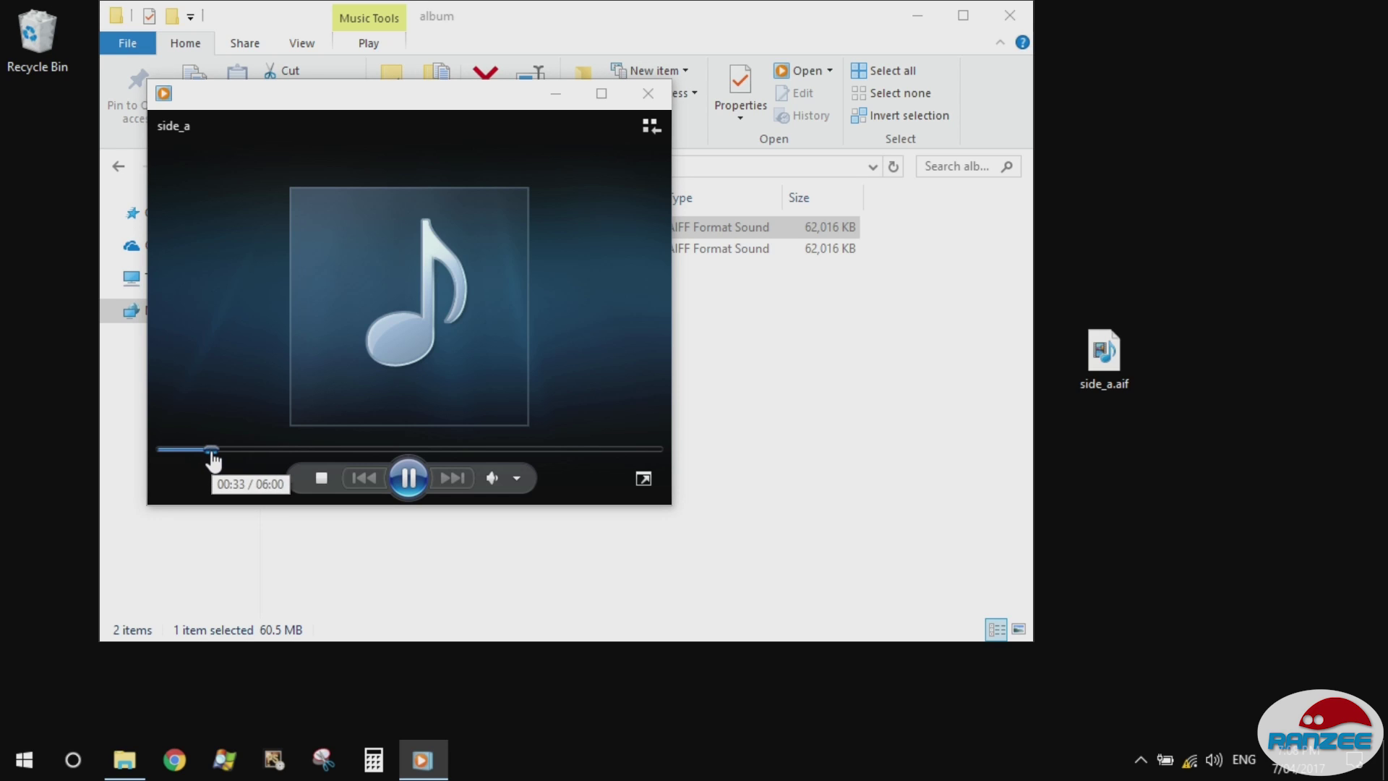
left_click(212, 449)
left_click(409, 477)
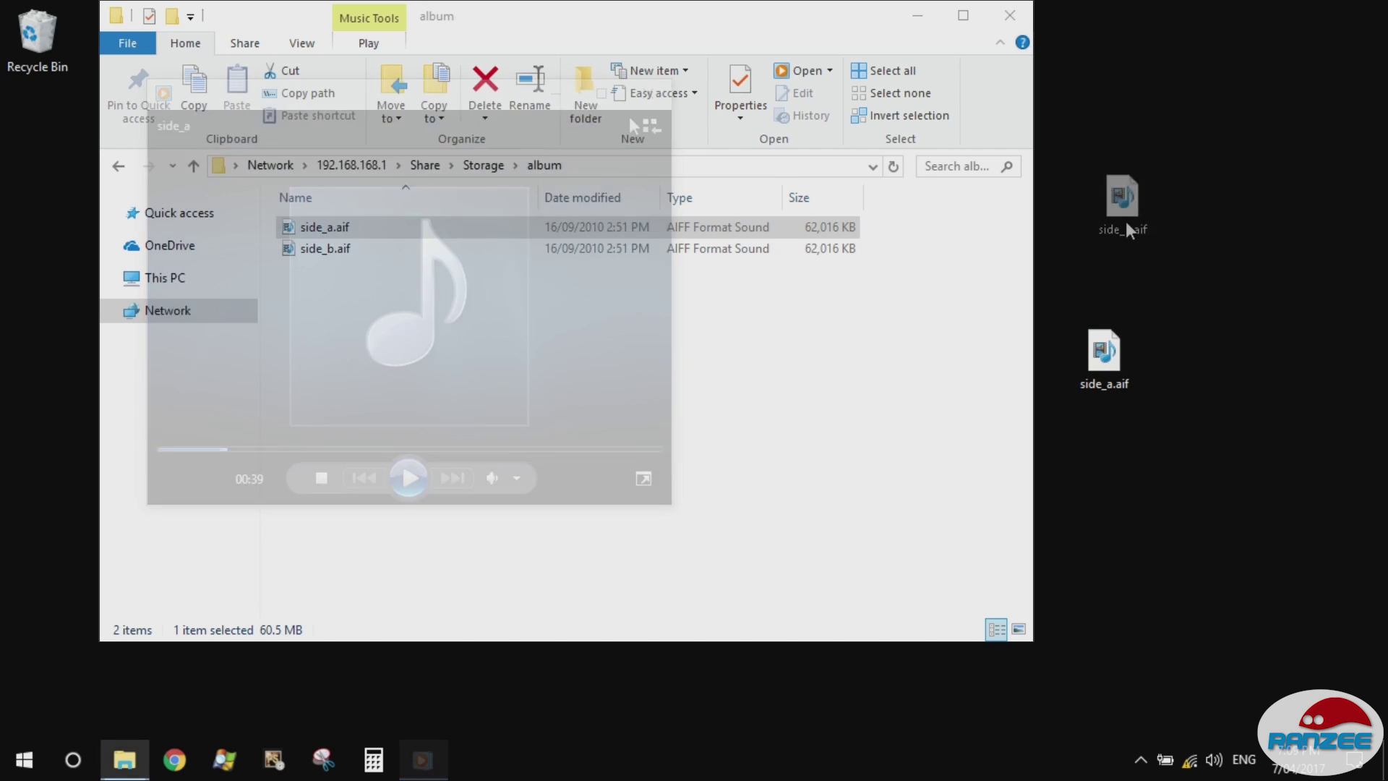
left_click_drag(1125, 221, 1112, 261)
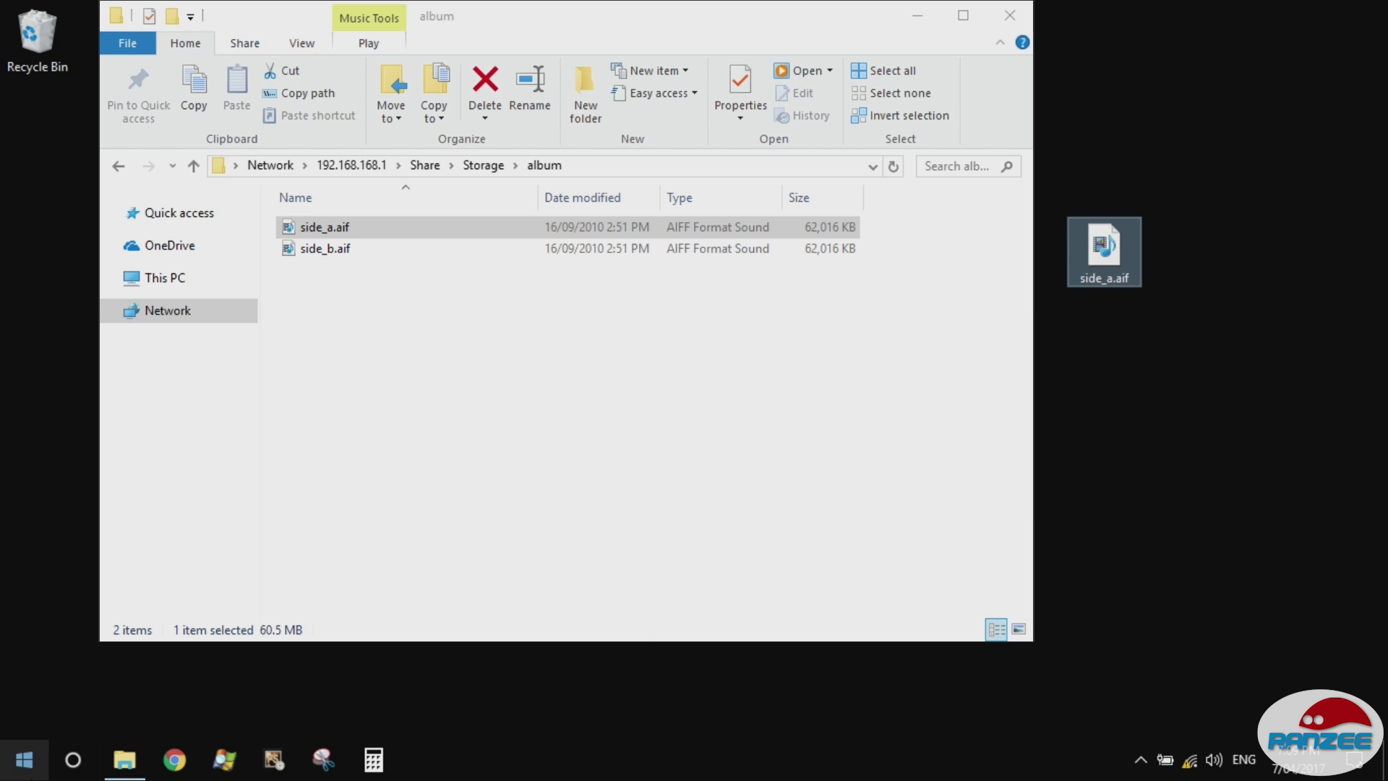
left_click(24, 759)
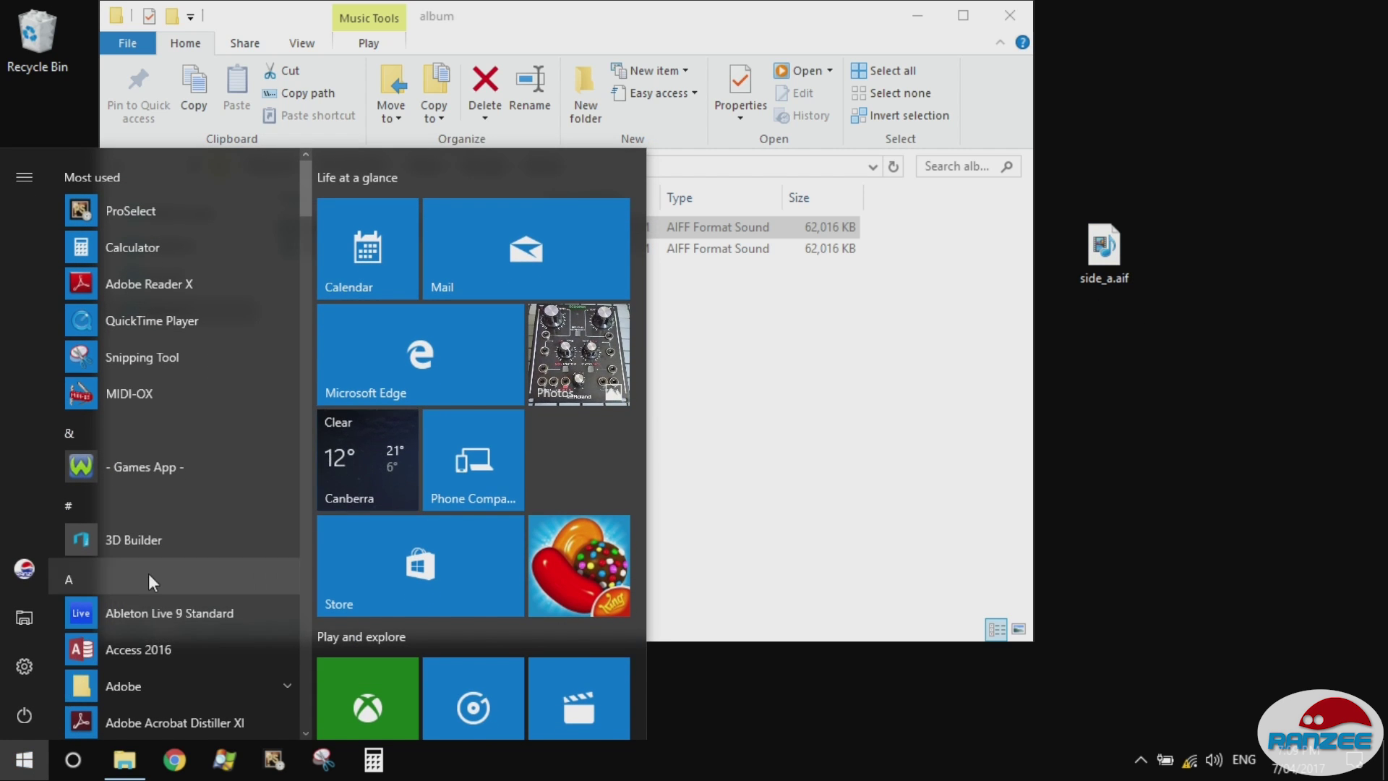
Launch Live 9, load side_a.aif into 4 Audio, zoom its waveform, then quit without saving
left_click(159, 622)
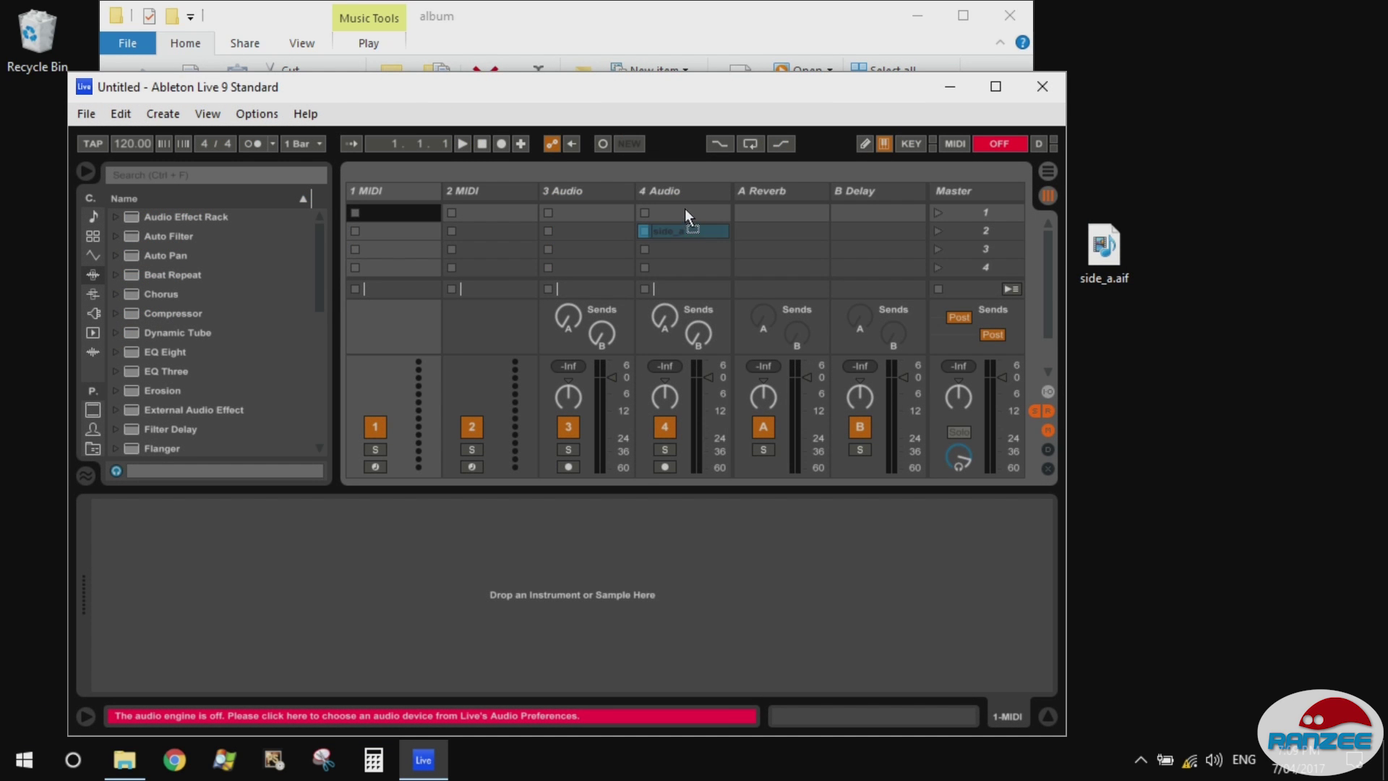
left_click(684, 211)
left_click_drag(684, 209, 683, 209)
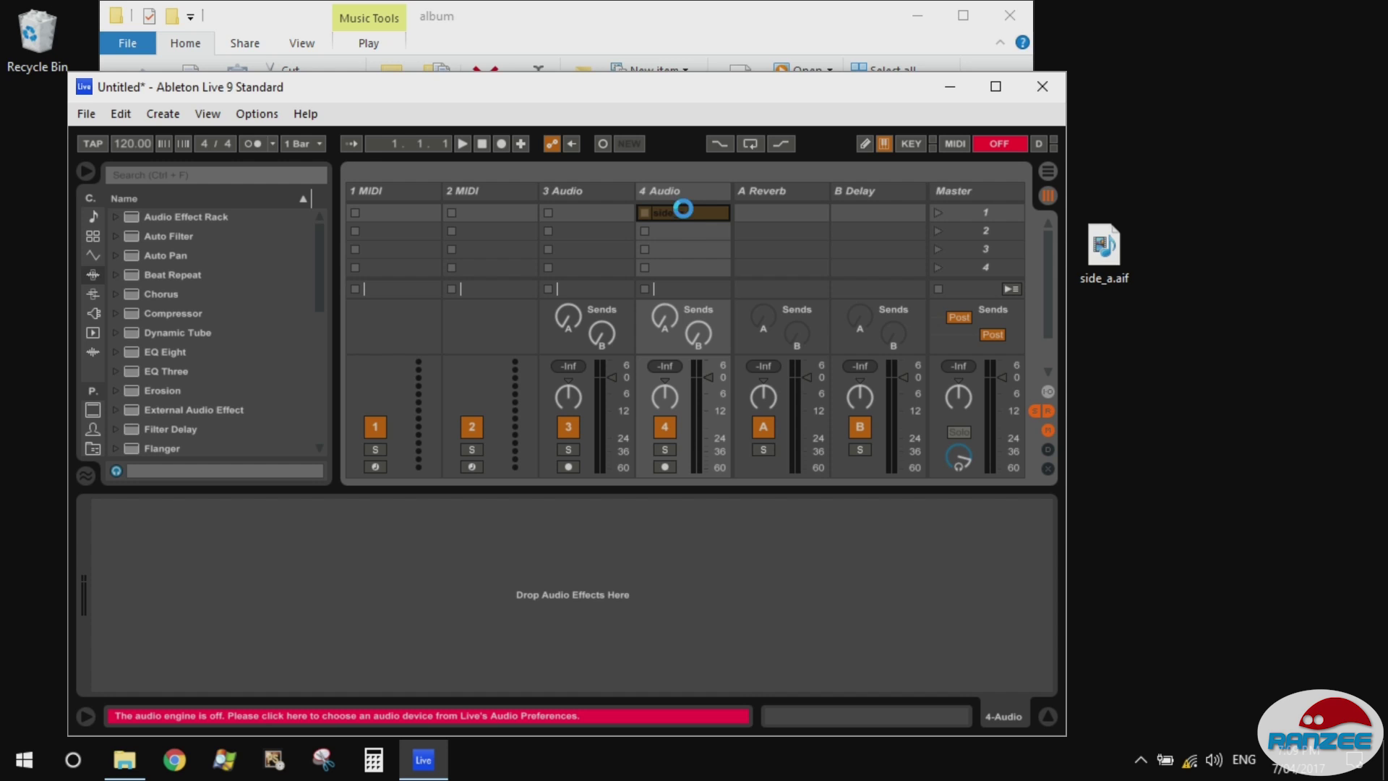
key("super+Up")
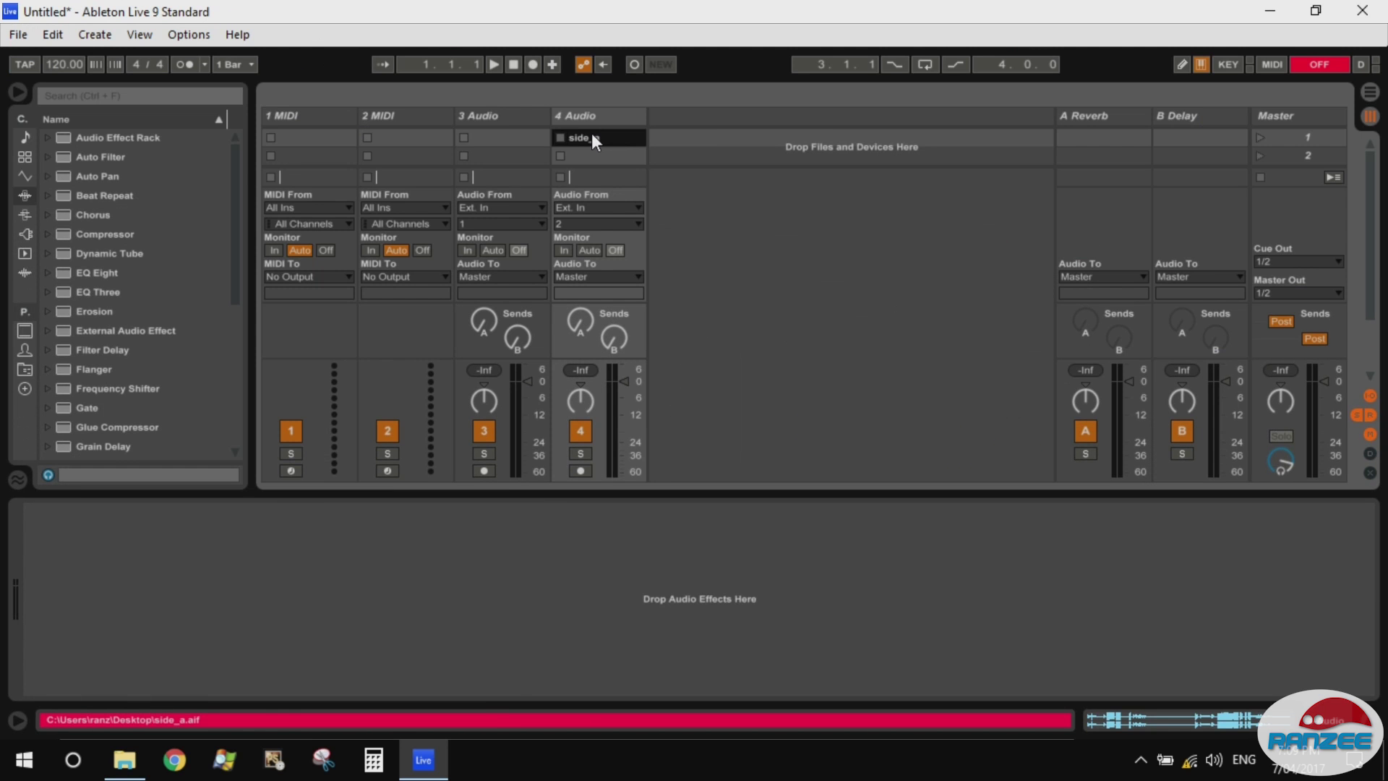
left_click(591, 133)
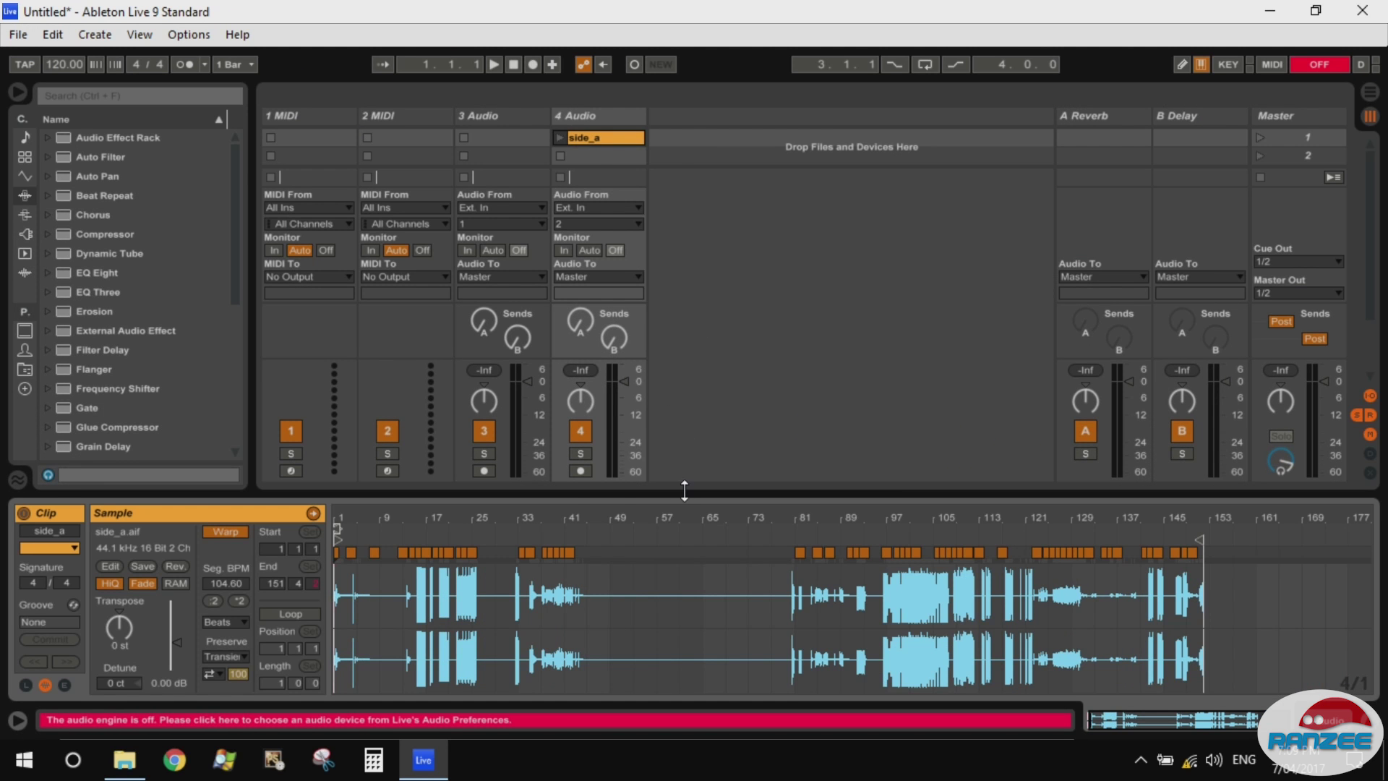
left_click_drag(684, 494, 706, 354)
key("plus")
key("plus")
key("plus")
key("plus")
key("plus")
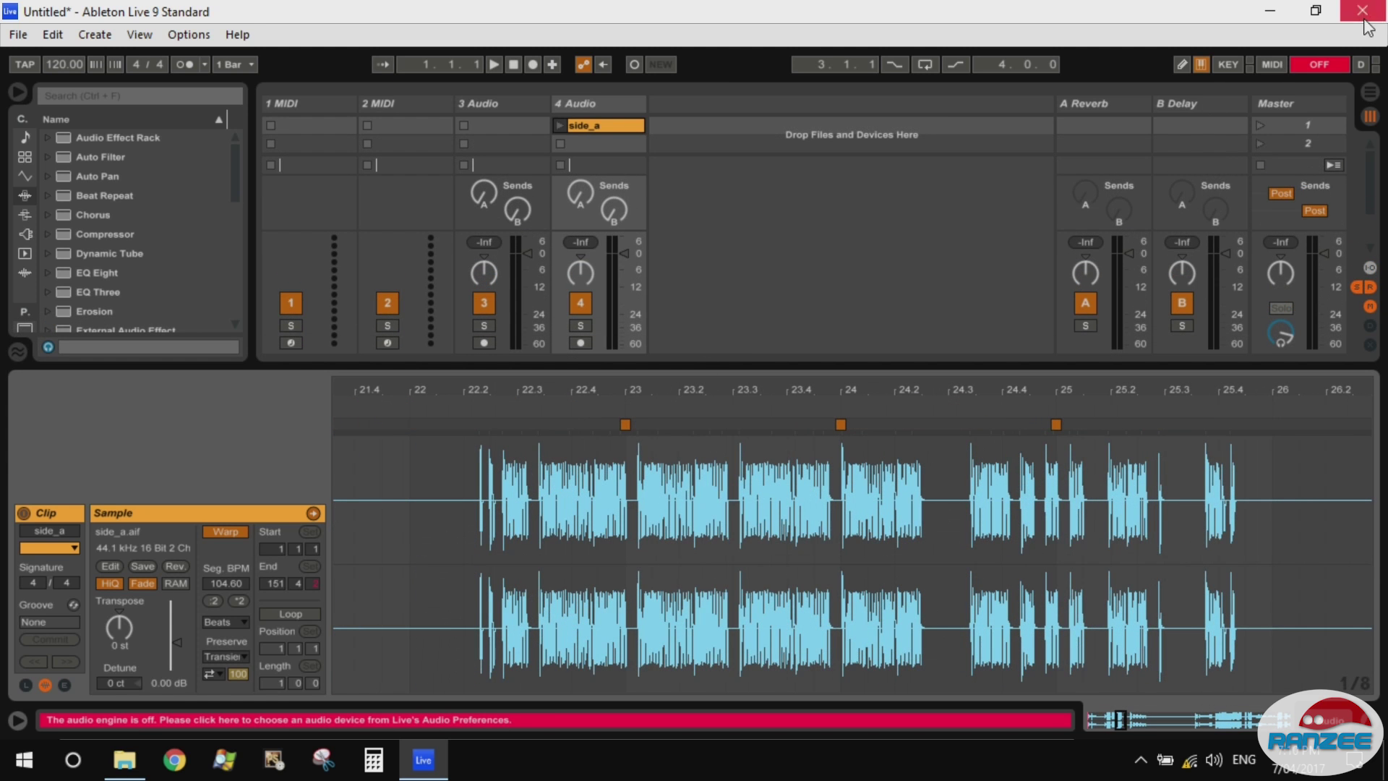
left_click(1364, 10)
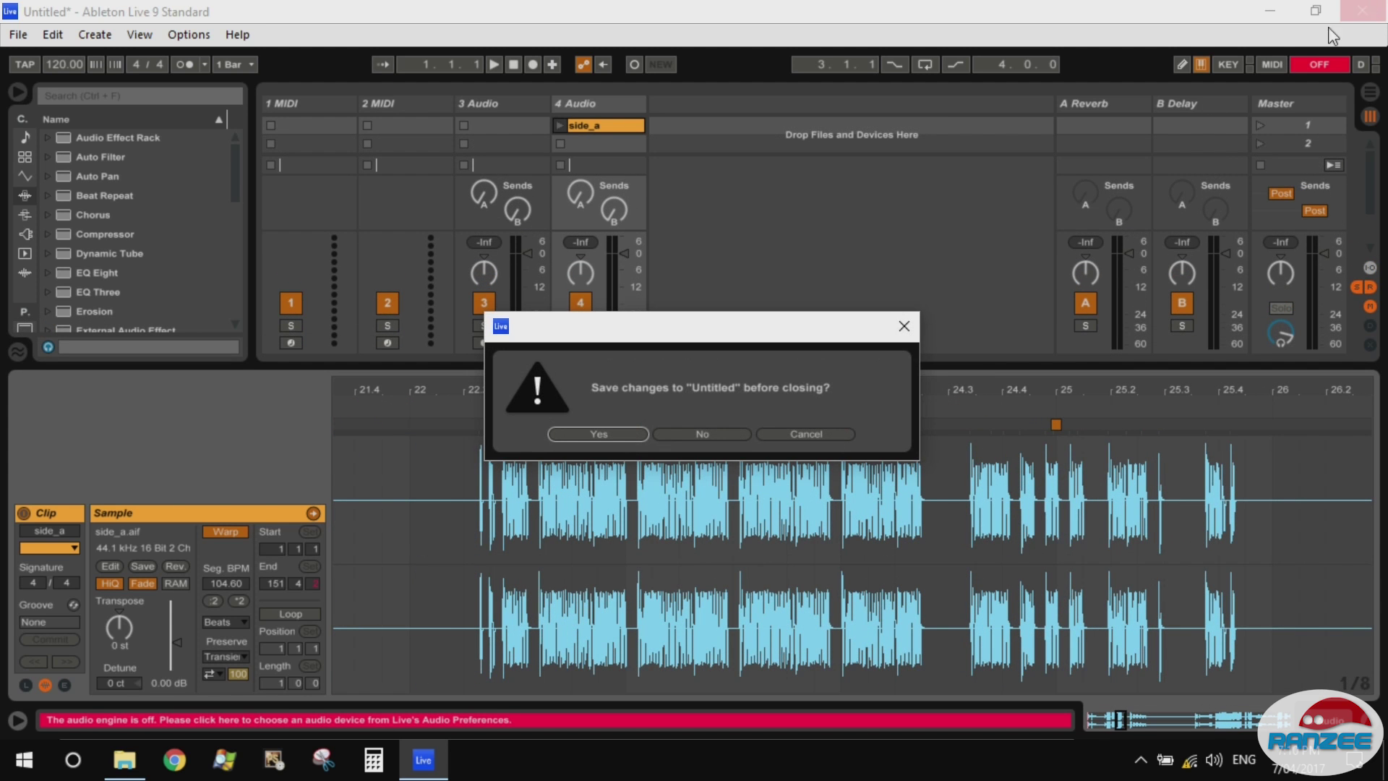
left_click(697, 433)
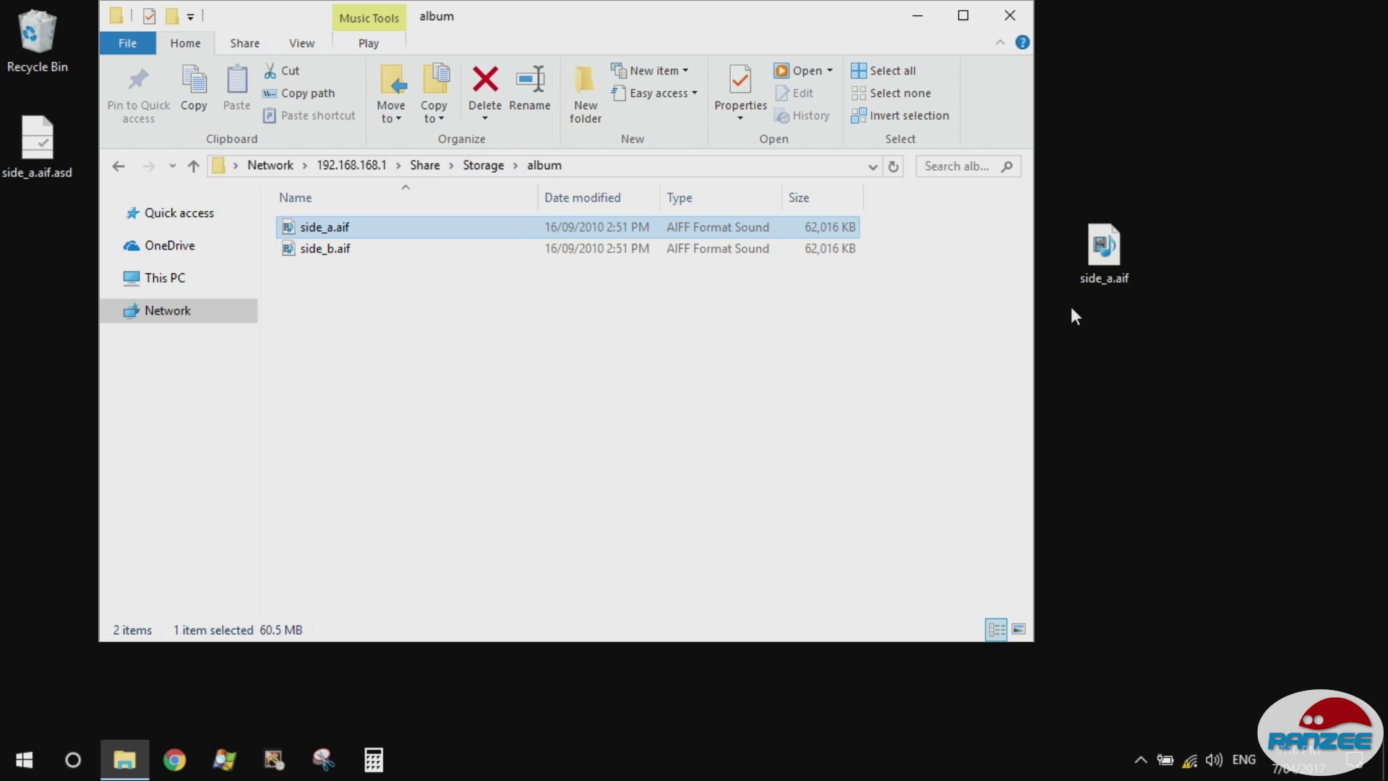
Rename the desktop side_a.aif to side_c.aif and drag it into the shared album folder
left_click(1105, 274)
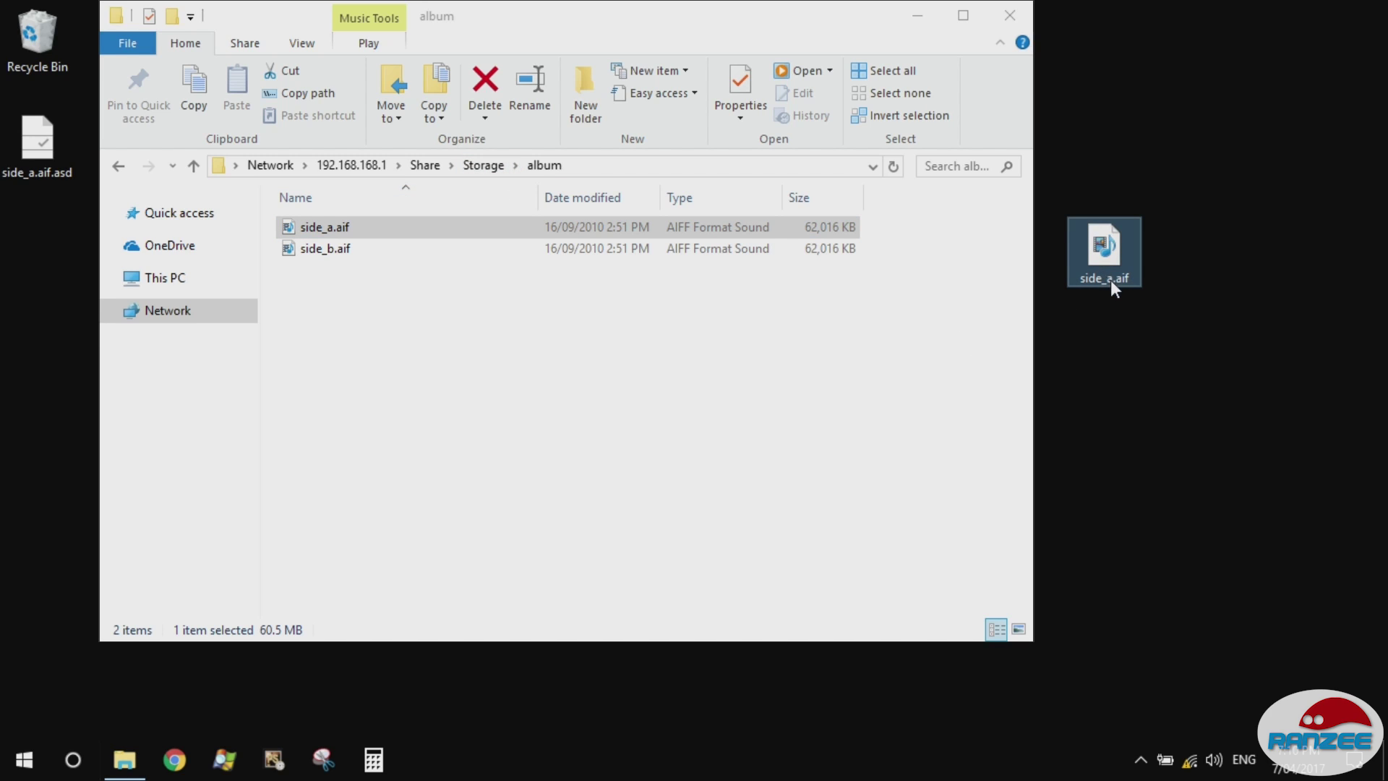
left_click(1113, 277)
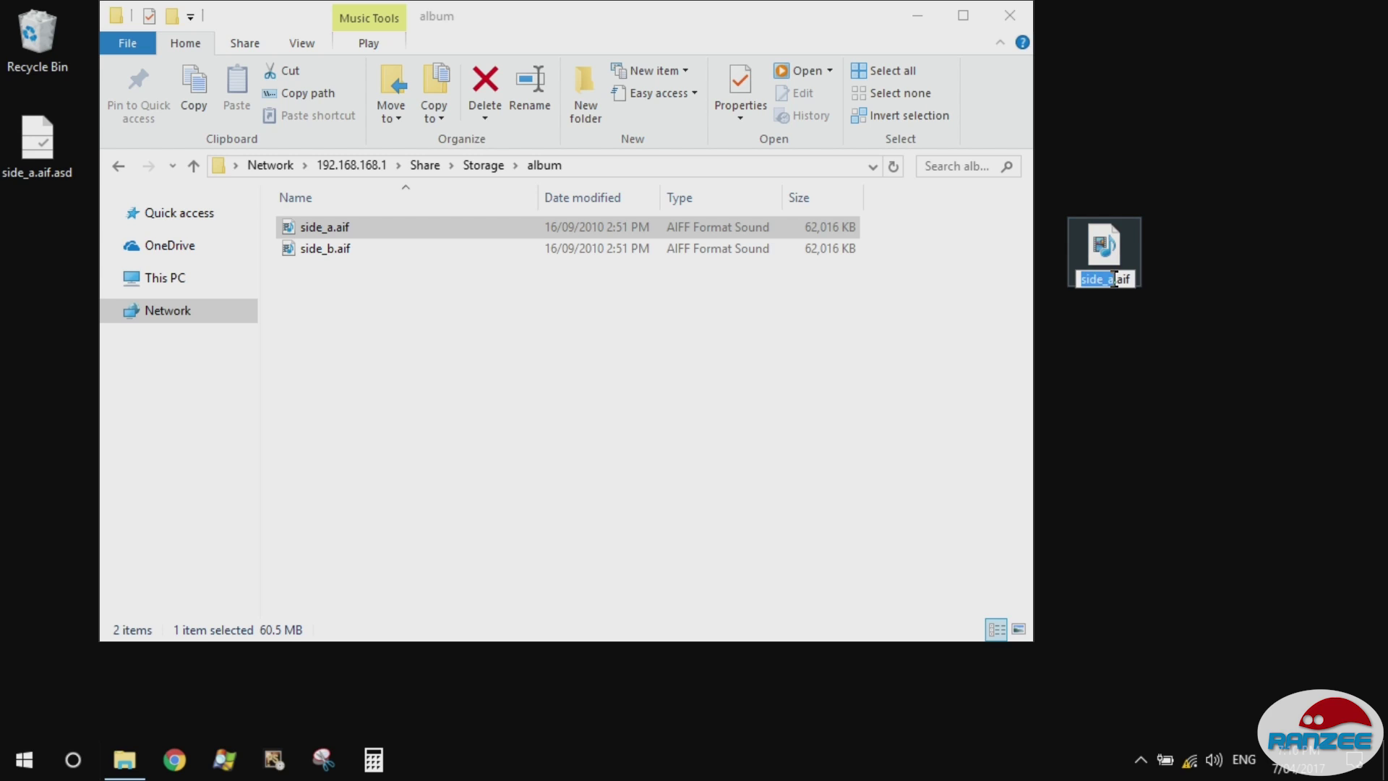
key("BackSpace")
type("c")
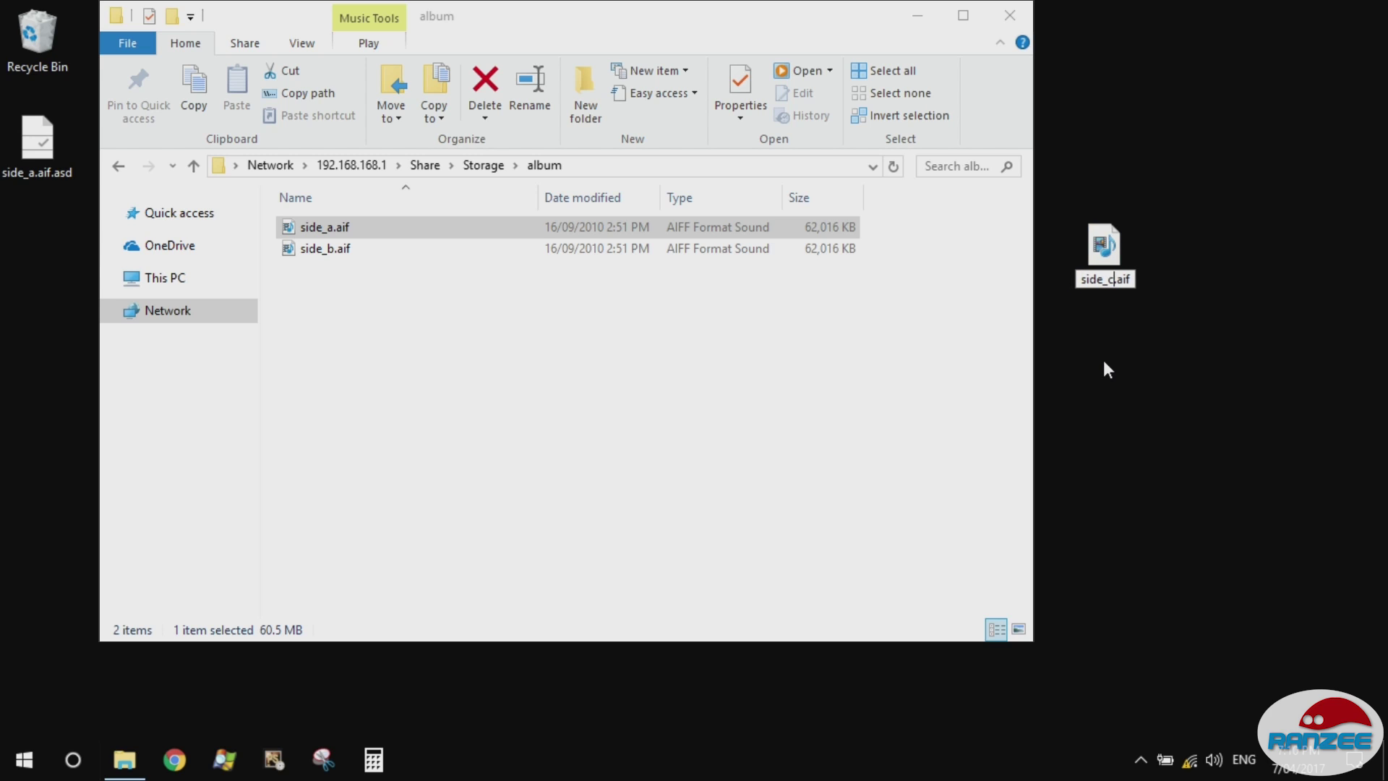
key("Return")
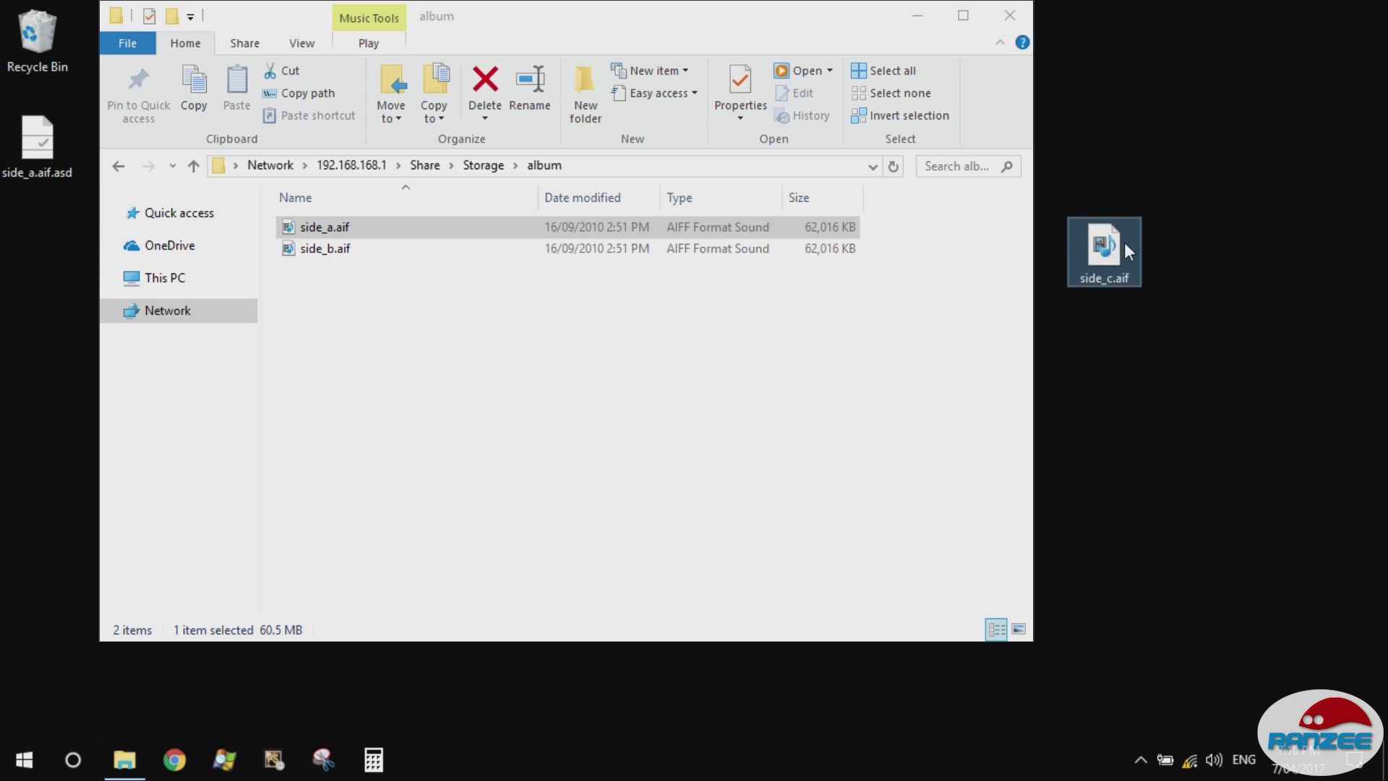
left_click_drag(1109, 246, 654, 414)
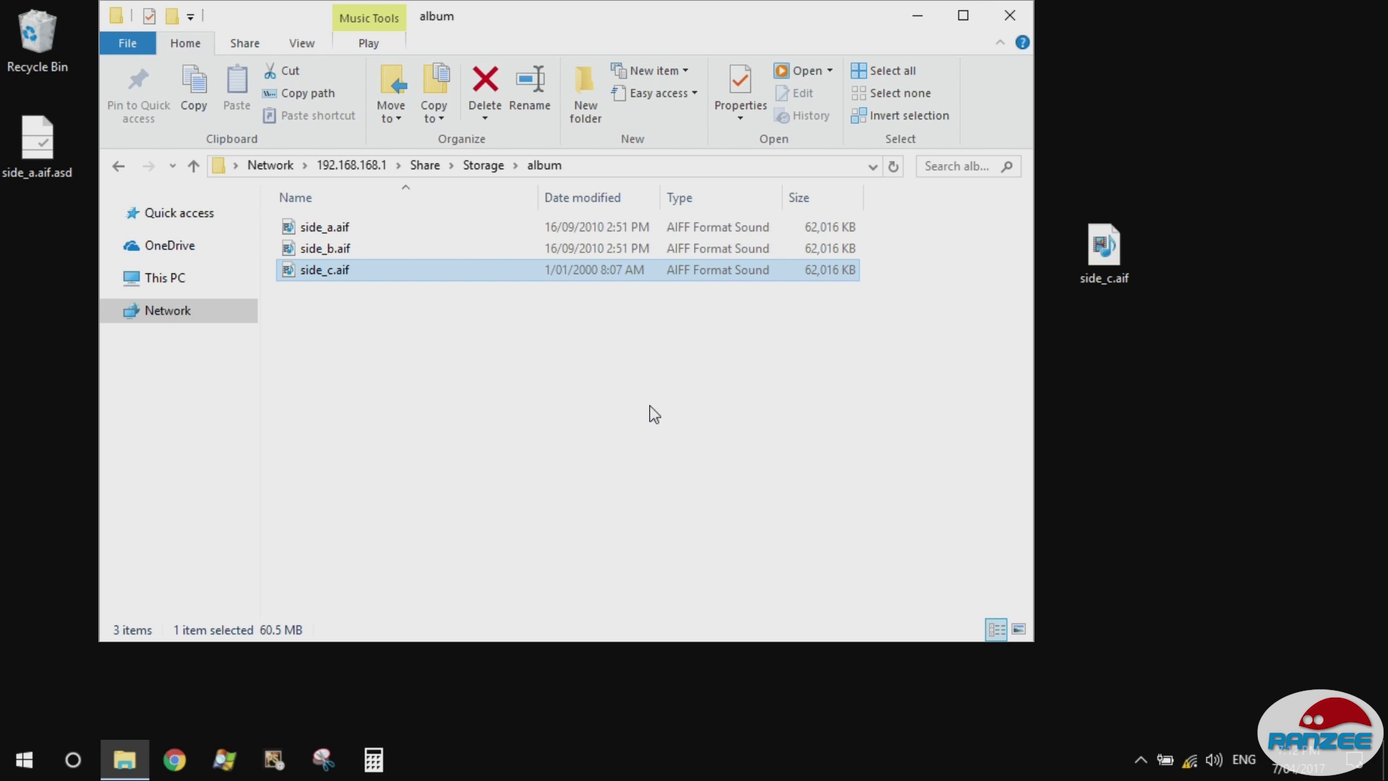
Go up to Storage and reopen album so side_c.aif shows 16/09/2010 2:51 PM
left_click(481, 167)
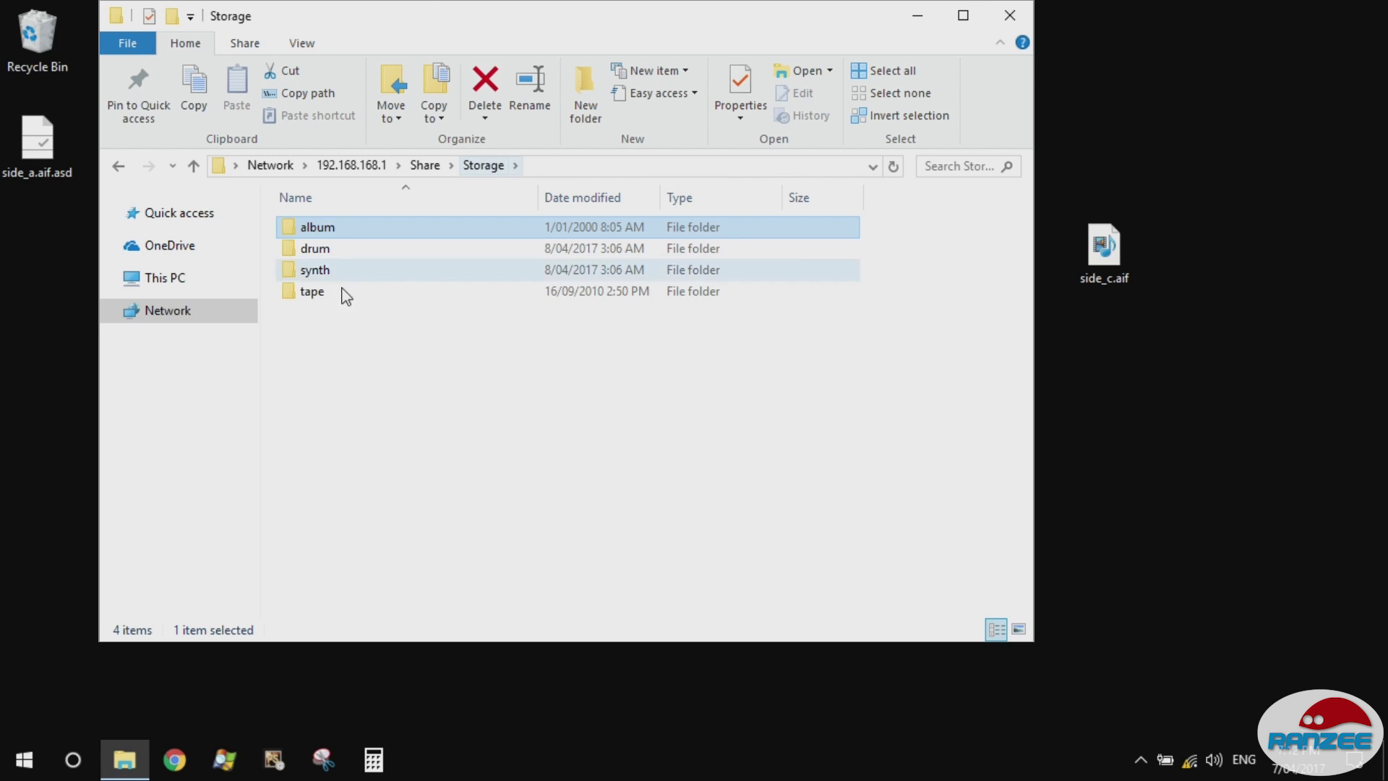
double_click(322, 228)
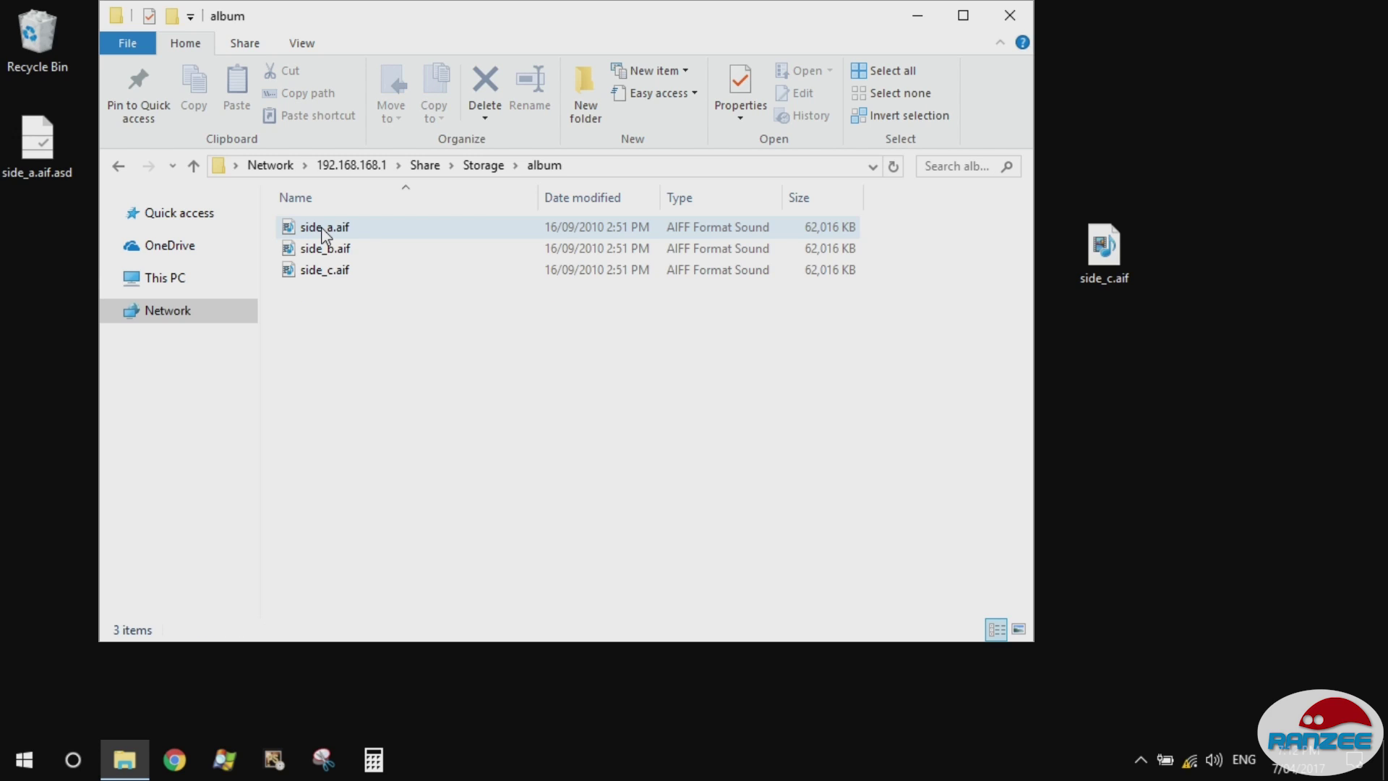